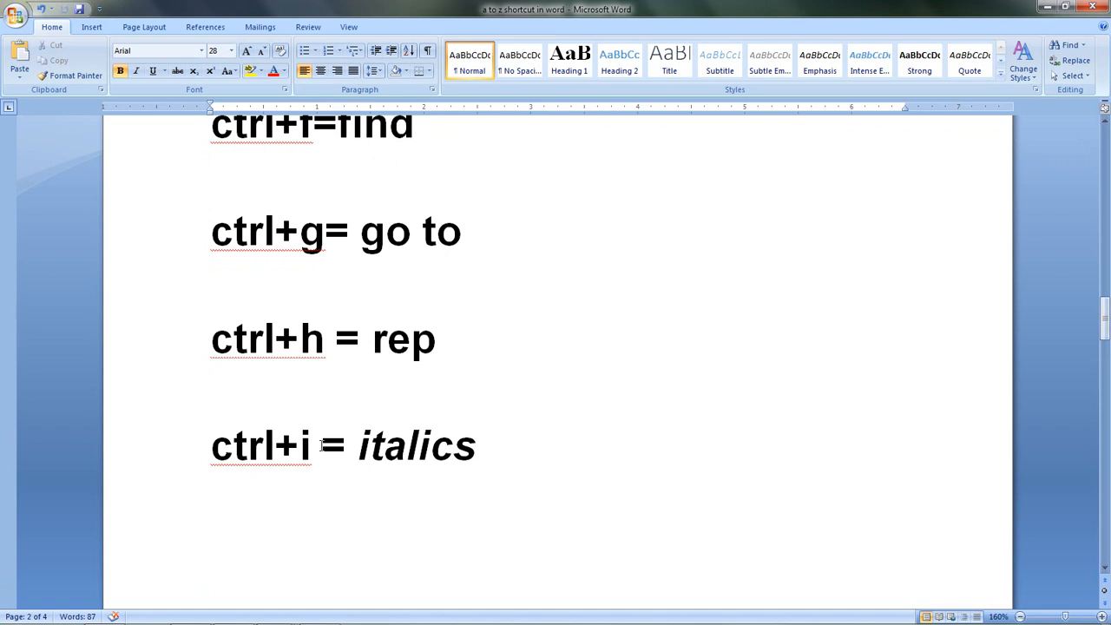
# Step: Retype =rand() on the line below the justify entry and try to expand it into sample text
pyautogui.scroll(-10, 329, 436)
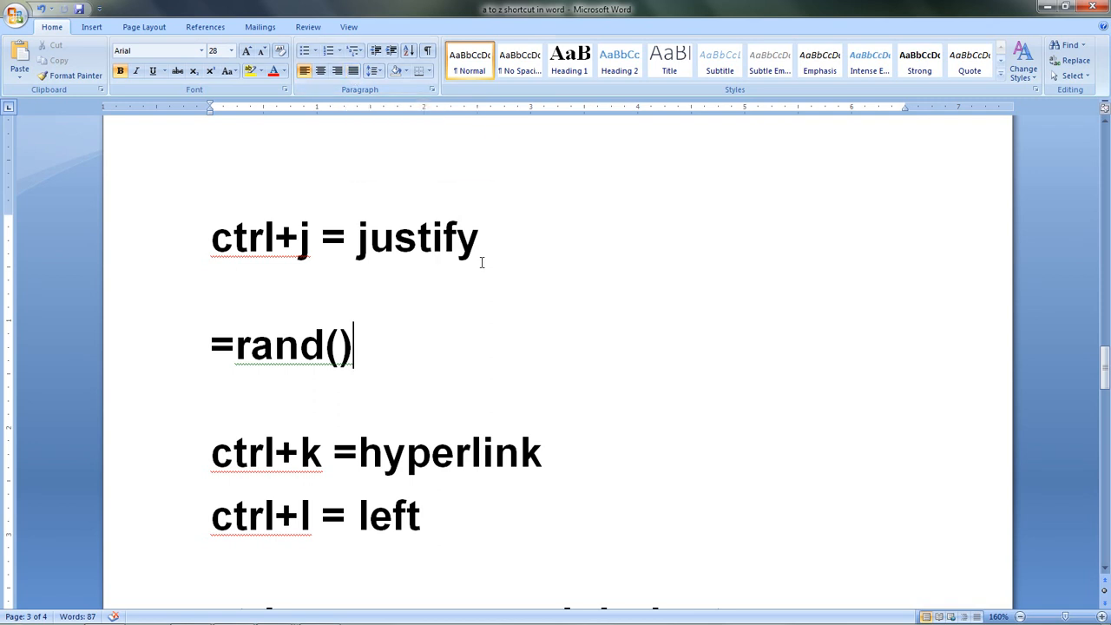
pyautogui.scroll(-1, 489, 272)
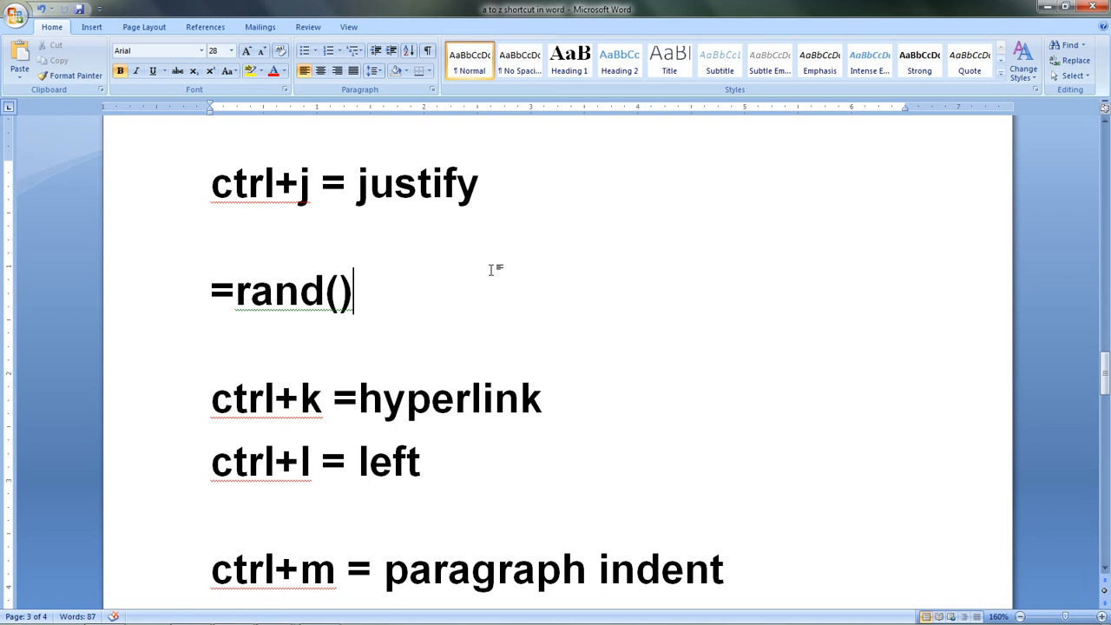
pyautogui.press('BackSpace')
pyautogui.press('BackSpace')
pyautogui.press('BackSpace')
pyautogui.press('BackSpace')
pyautogui.press('BackSpace')
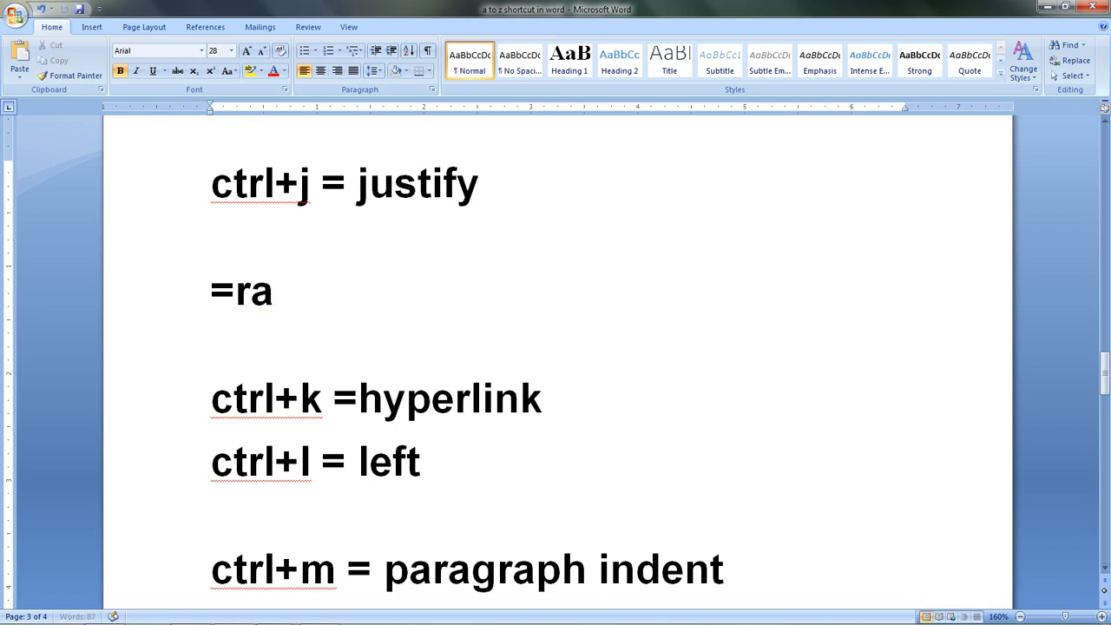
pyautogui.press('BackSpace')
pyautogui.press('BackSpace')
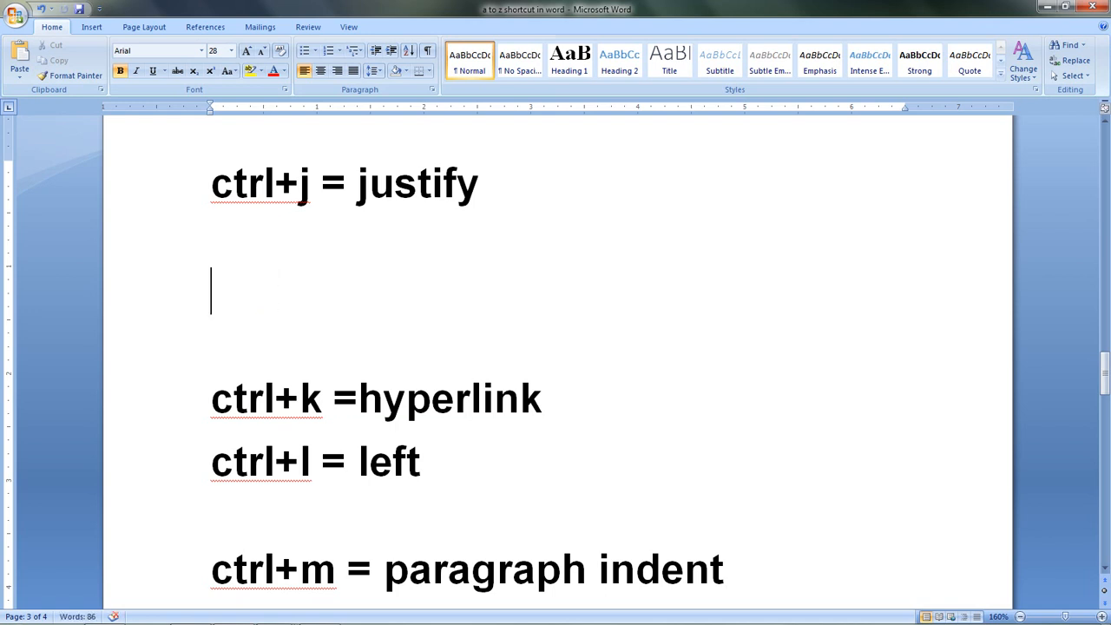
pyautogui.write('=ra')
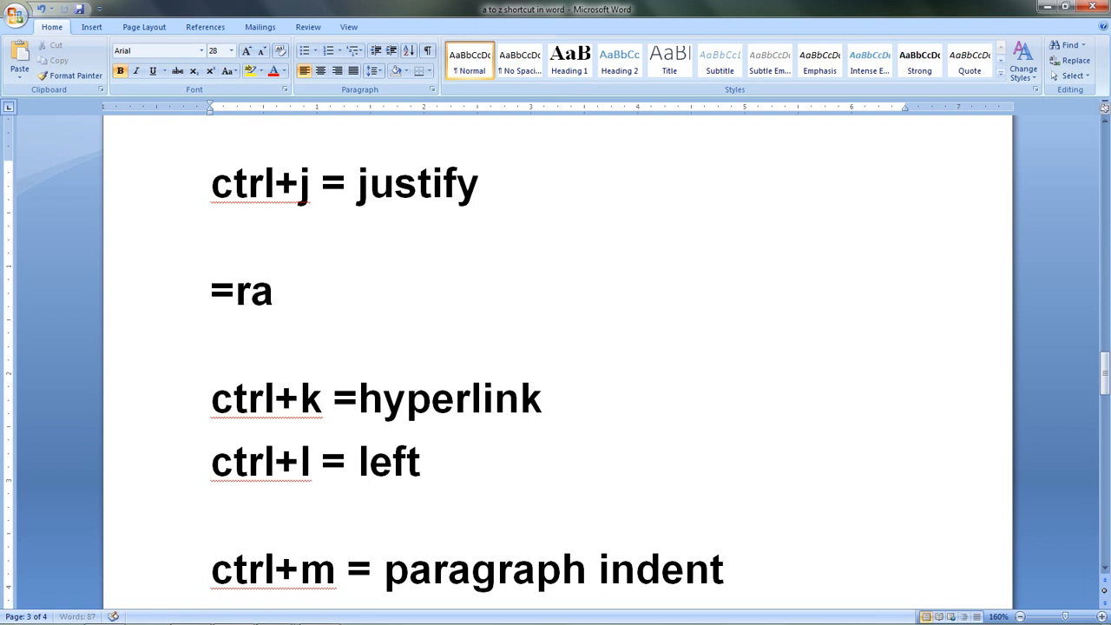
pyautogui.write('nd()')
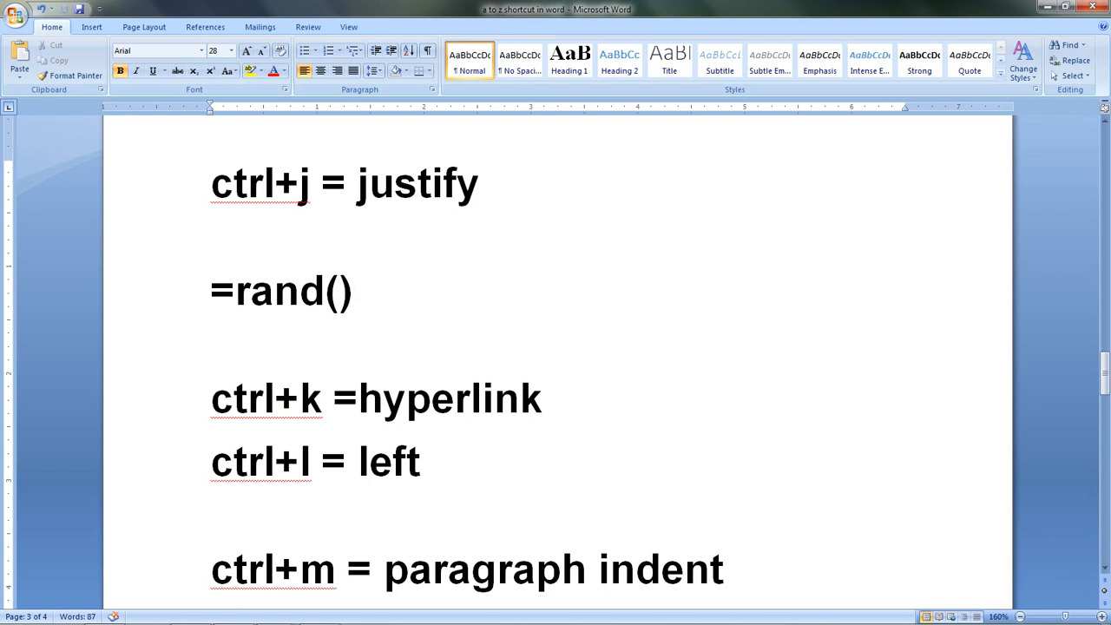
pyautogui.press('Return')
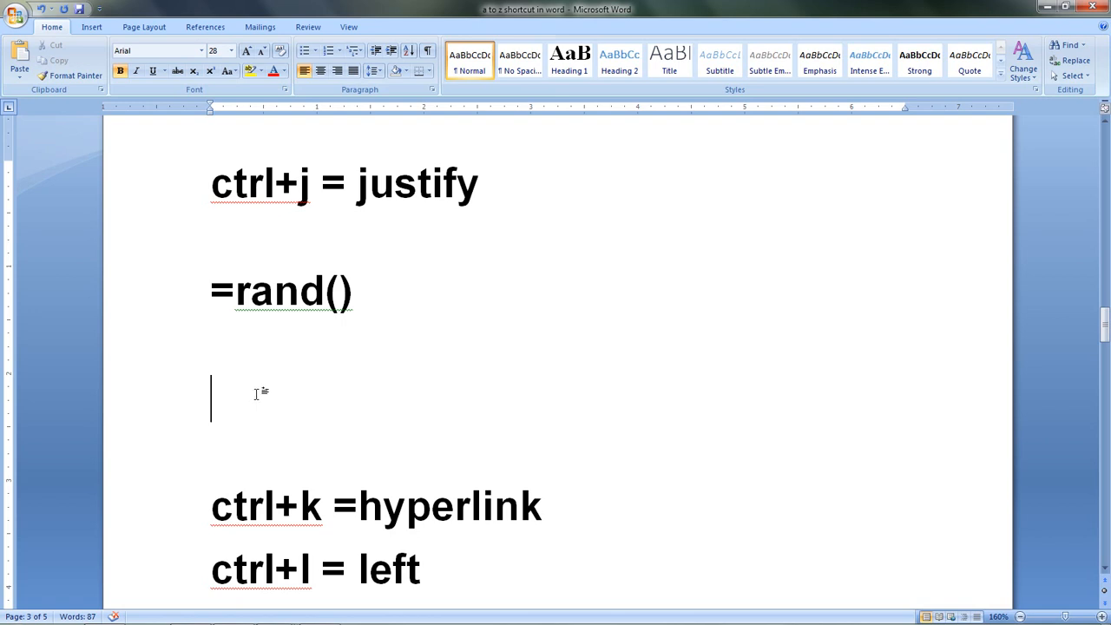
# Step: Enable "Replace text as you type" in the AutoCorrect proofing options and apply the settings
pyautogui.click(17, 21)
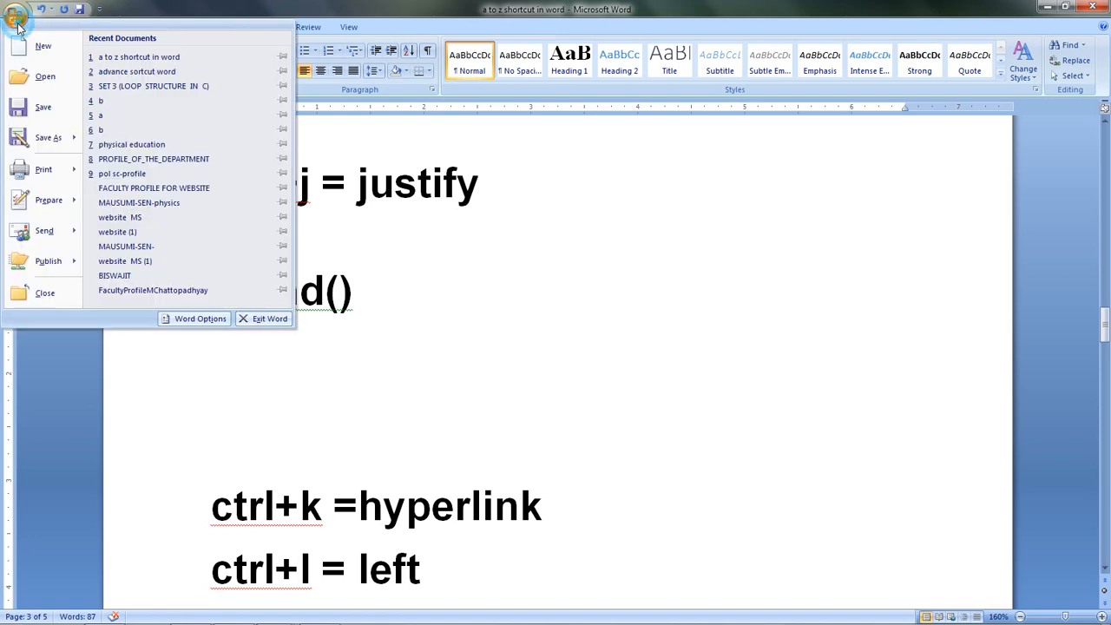
pyautogui.click(219, 315)
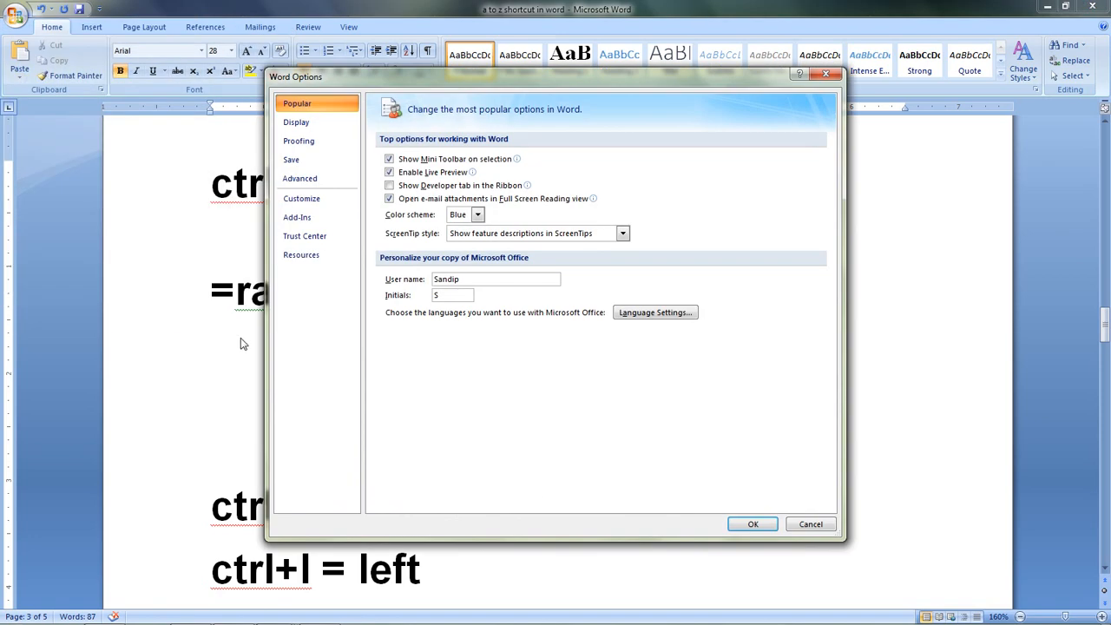
pyautogui.click(320, 146)
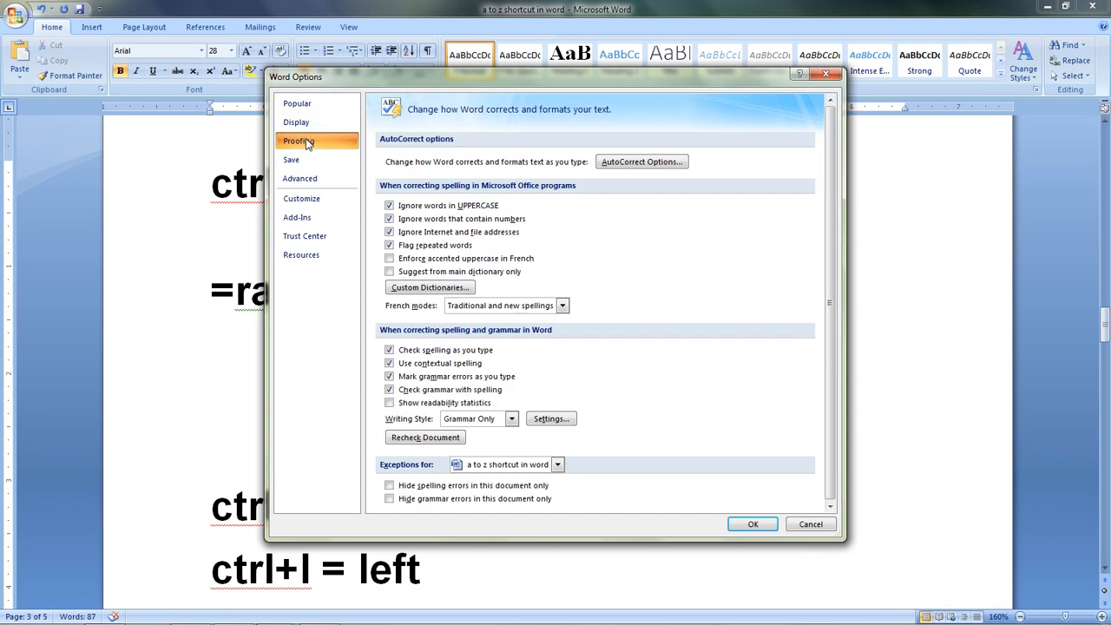
pyautogui.click(642, 162)
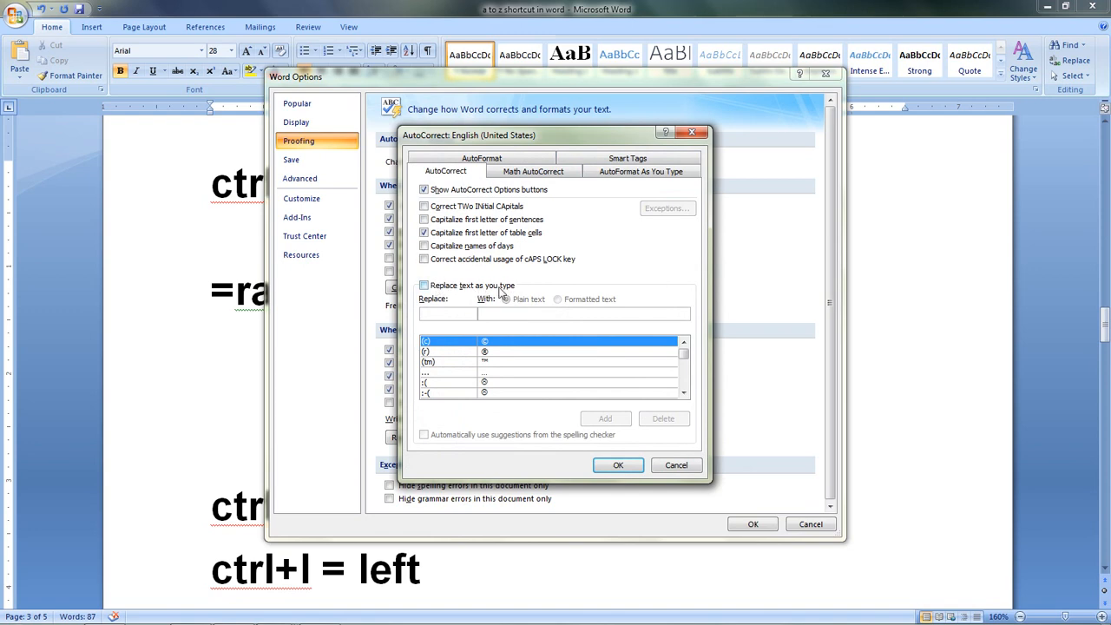
pyautogui.click(425, 287)
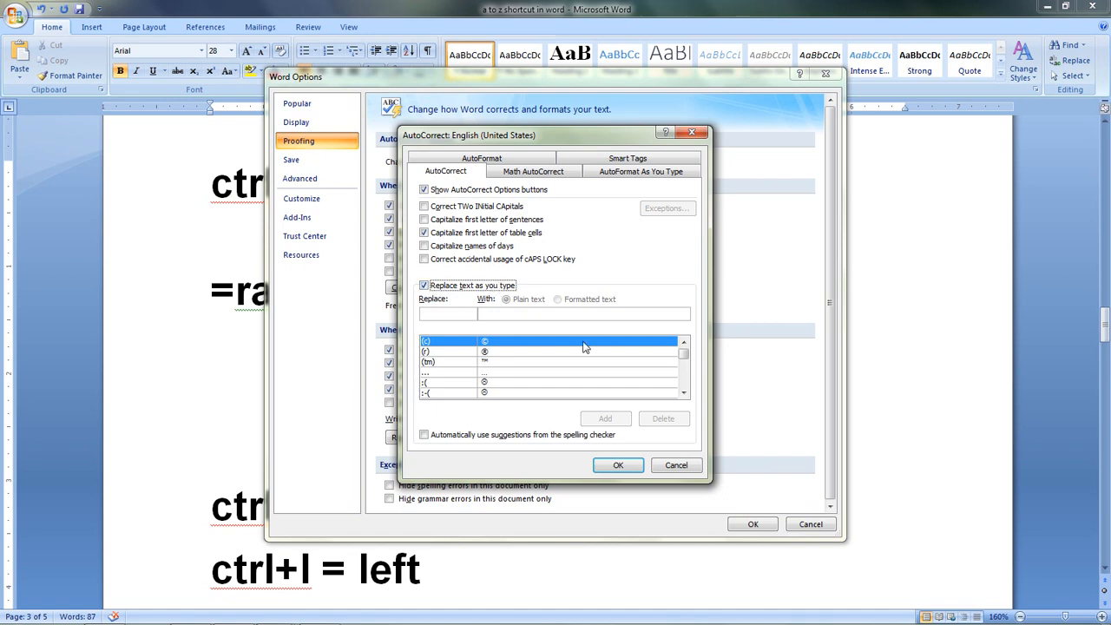
pyautogui.click(615, 469)
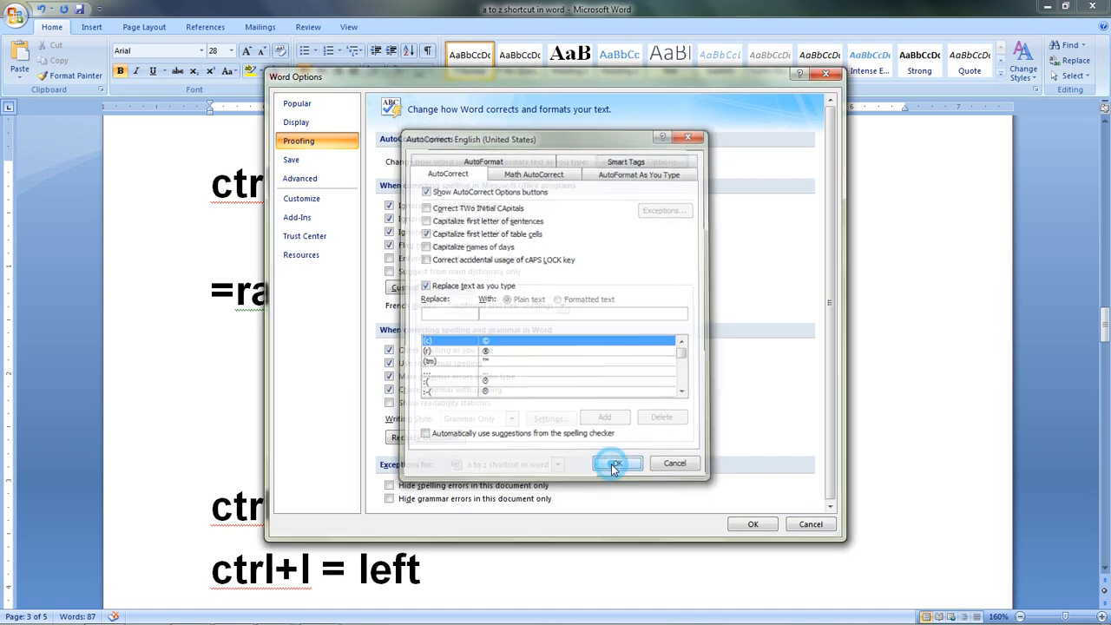
pyautogui.click(746, 524)
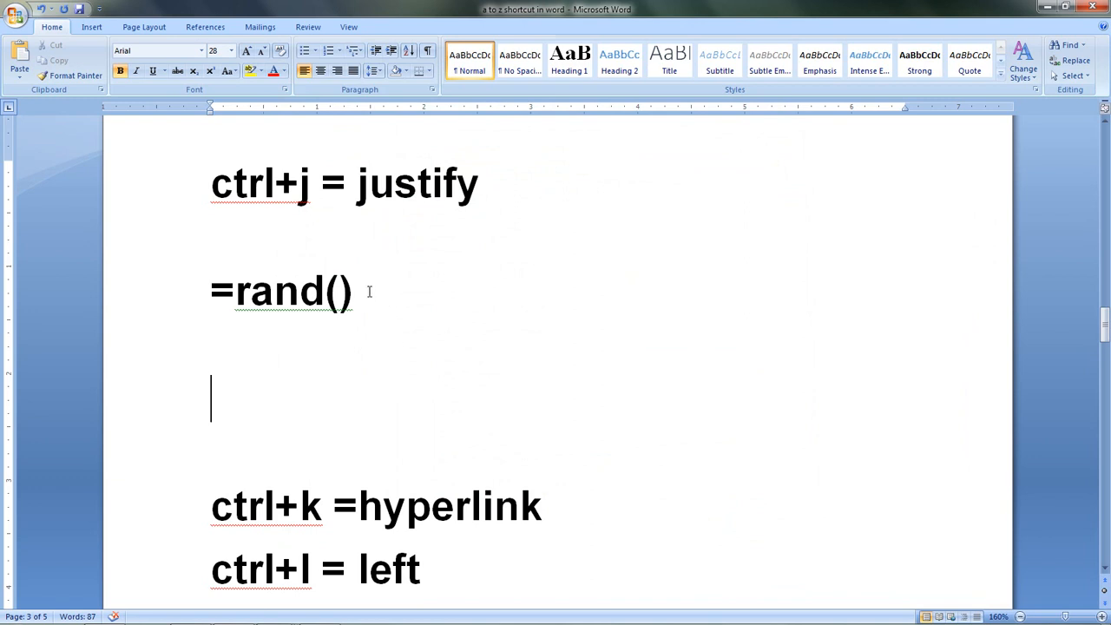
# Step: Generate sample text from the =rand() line, delete the stray equals sign after it, and return to the justify entry
pyautogui.press('Return')
pyautogui.write('=')
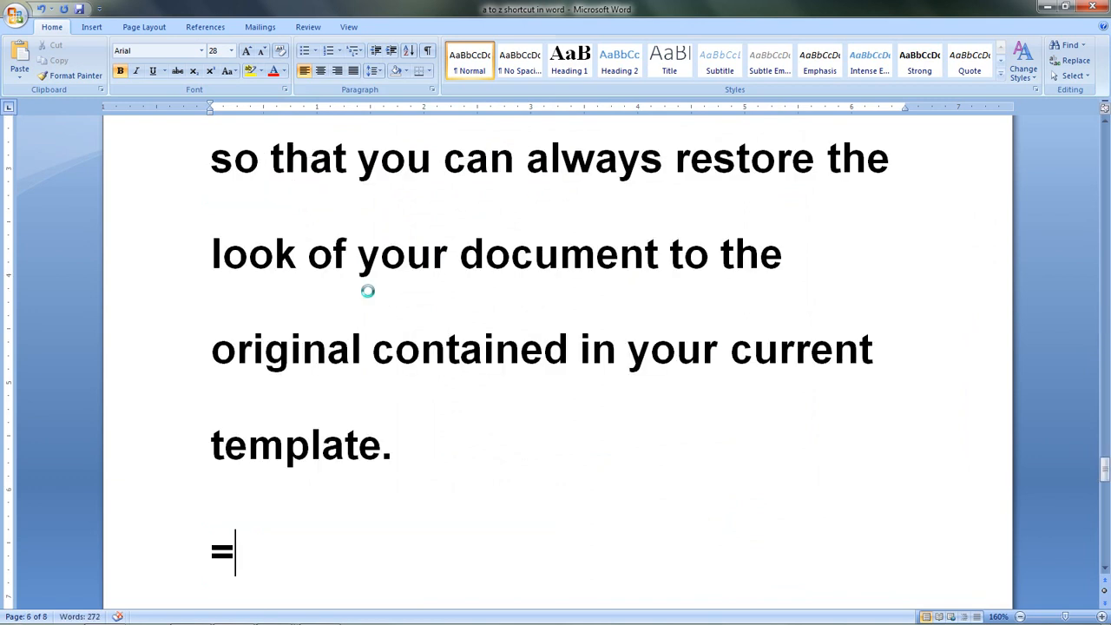
pyautogui.press('BackSpace')
pyautogui.scroll(10, 368, 291)
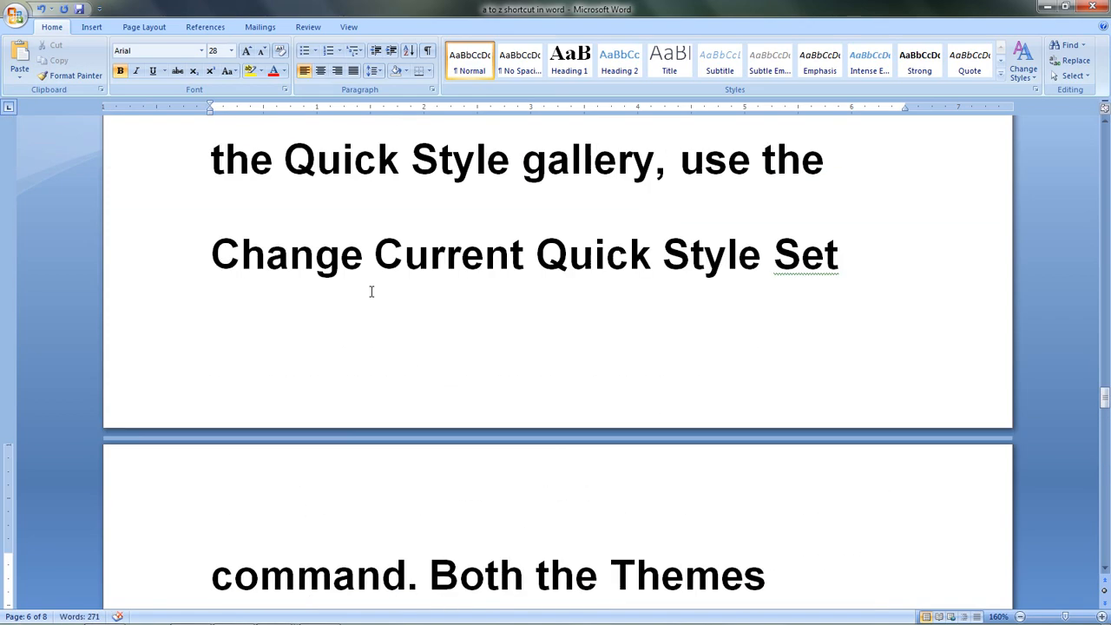
pyautogui.scroll(12, 370, 291)
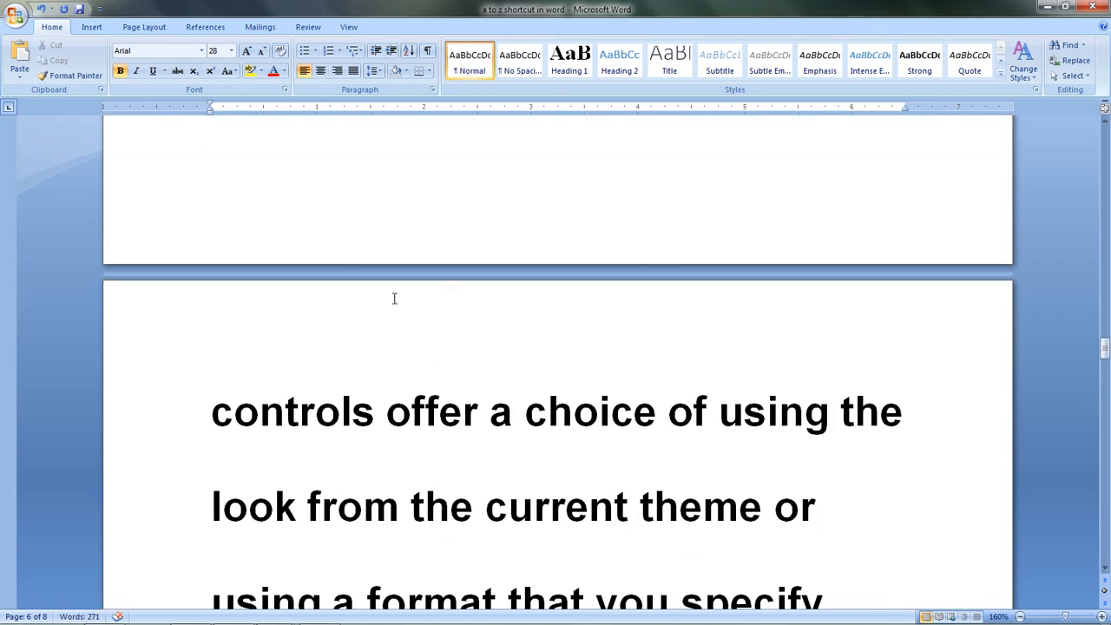
pyautogui.scroll(12, 394, 298)
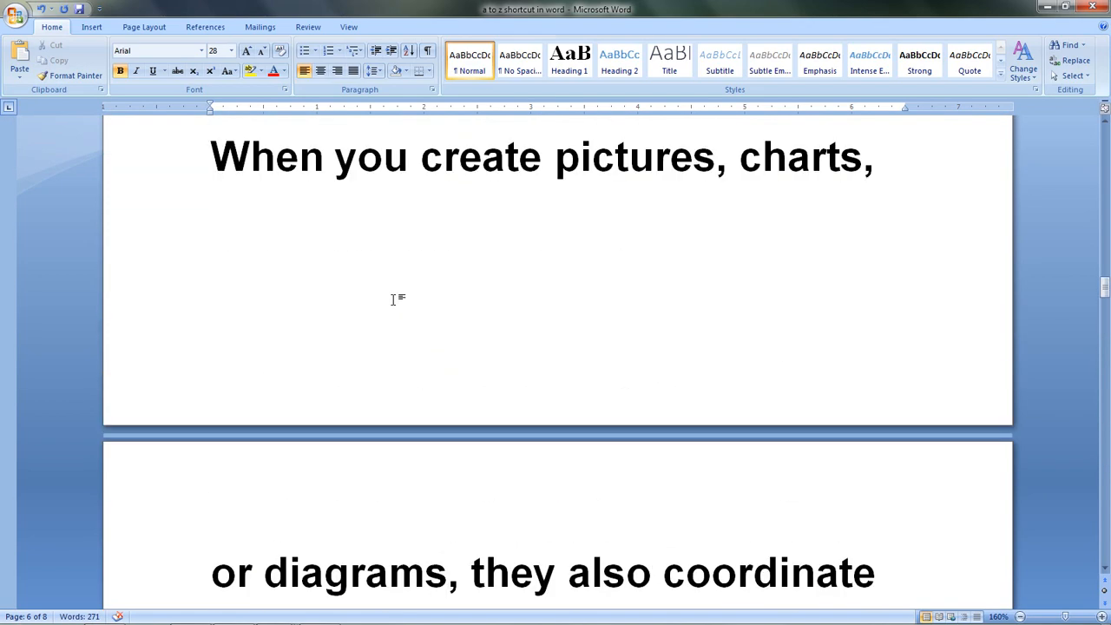
pyautogui.scroll(6, 396, 296)
pyautogui.scroll(-3, 397, 294)
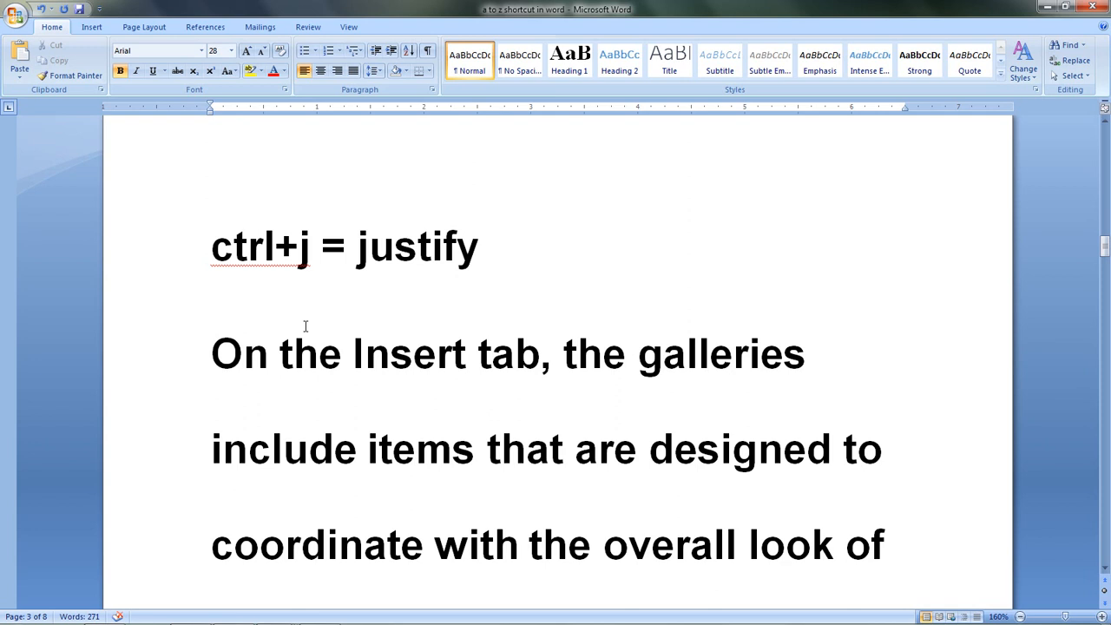
# Step: Undo the sample text generation and remove the extra equals sign and blank line below =rand()
pyautogui.write('=')
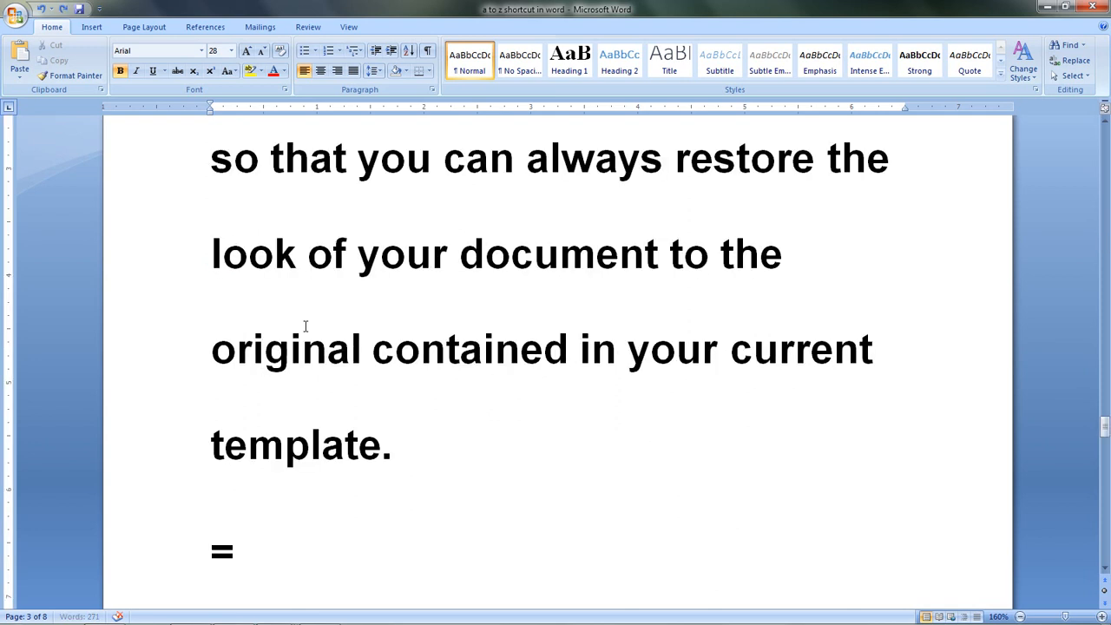
pyautogui.hotkey('ctrl', 'z')
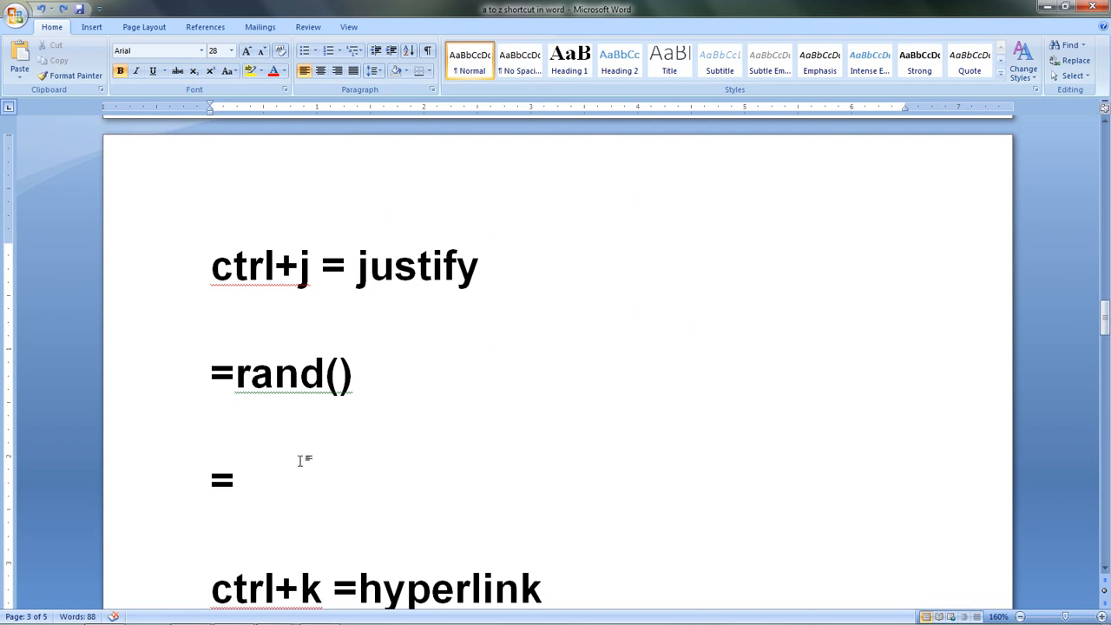
pyautogui.press('BackSpace')
pyautogui.press('BackSpace')
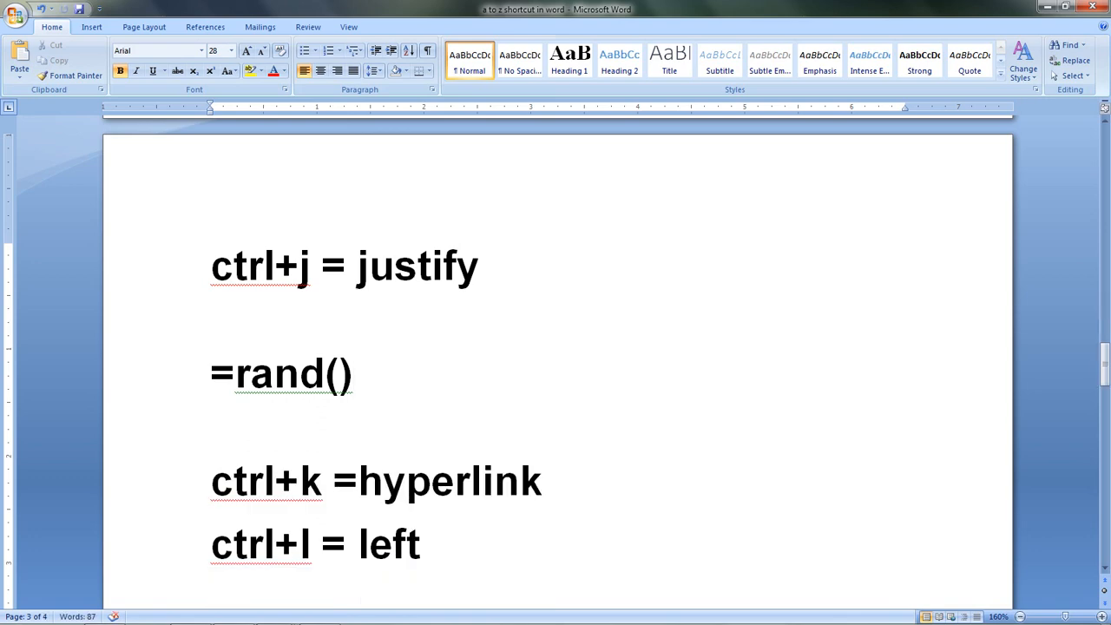
# Step: Generate sample paragraphs from =rand() and justify the first paragraph, starting with "On the Insert tab"
pyautogui.press('Return')
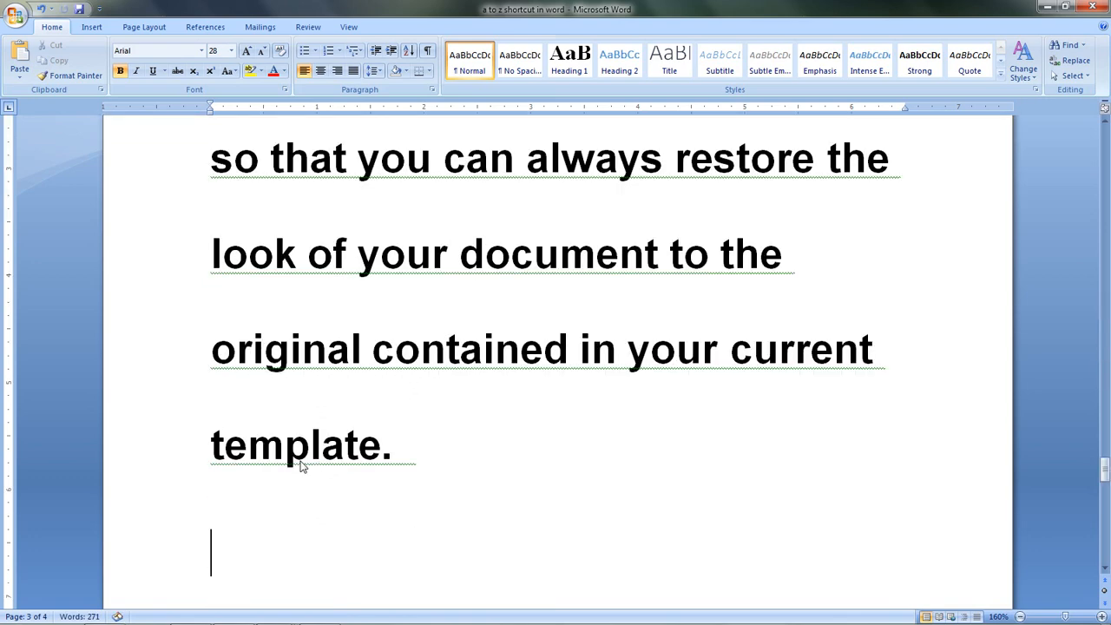
pyautogui.scroll(5, 336, 444)
pyautogui.scroll(8, 336, 444)
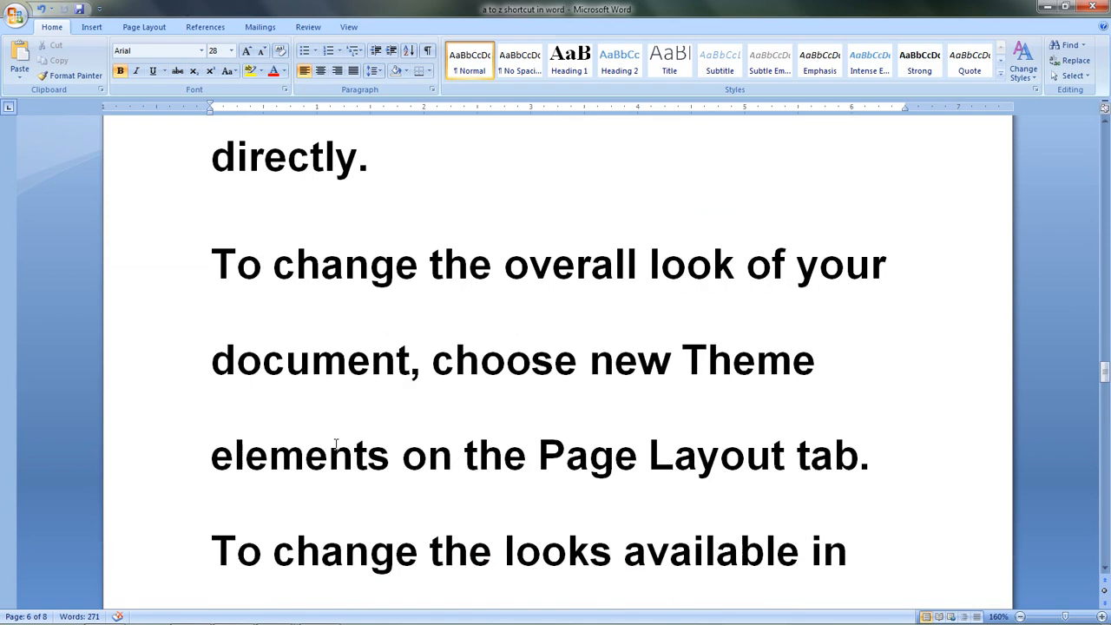
pyautogui.scroll(10, 338, 437)
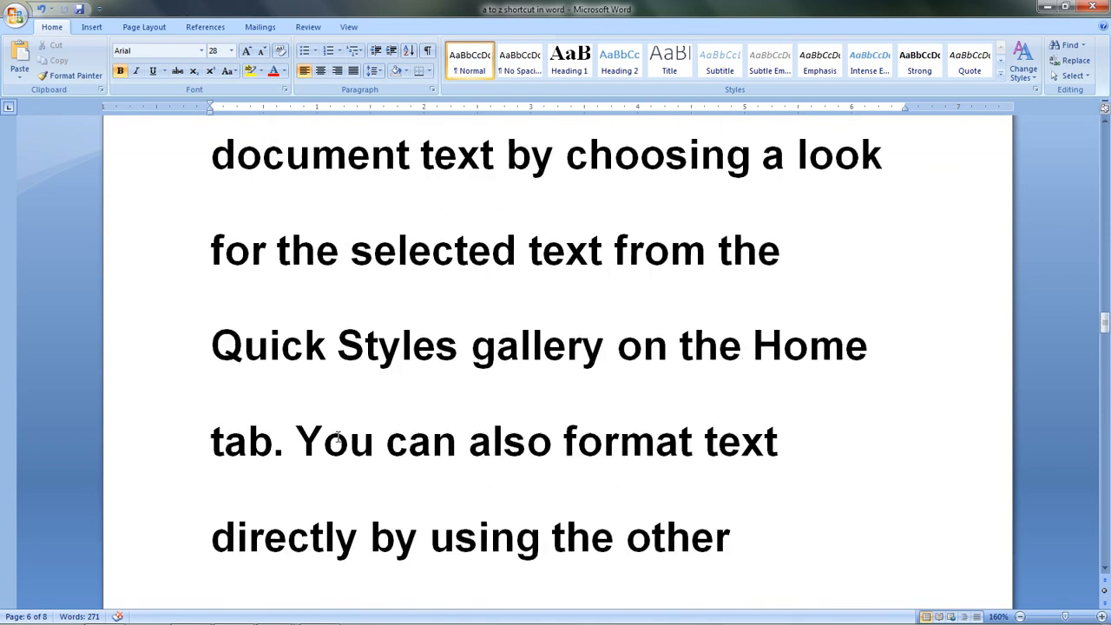
pyautogui.scroll(10, 340, 436)
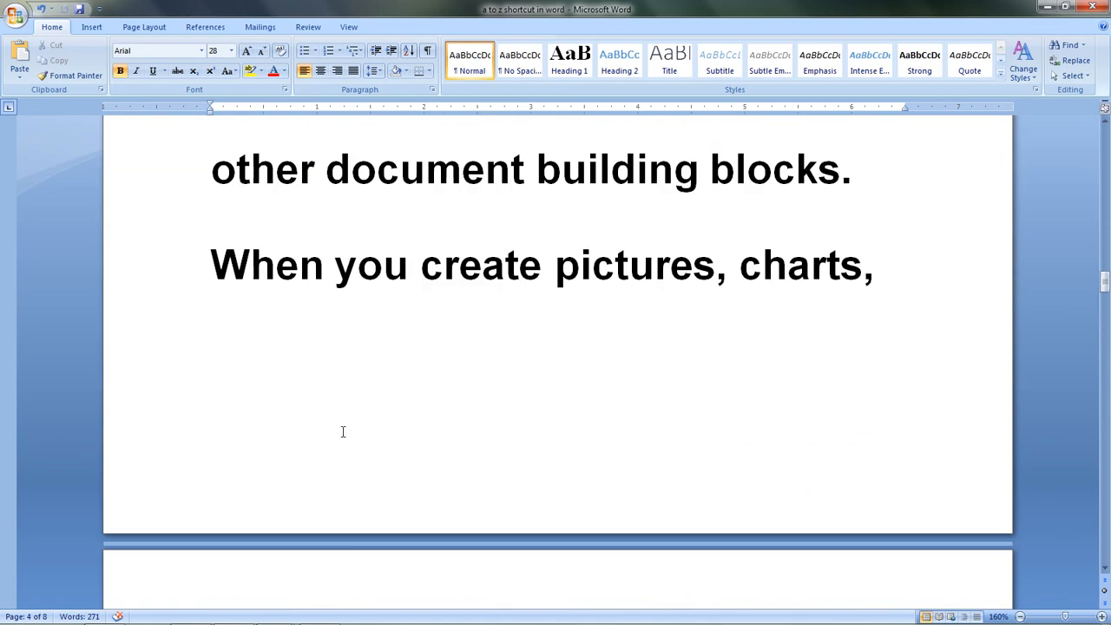
pyautogui.scroll(-3, 342, 431)
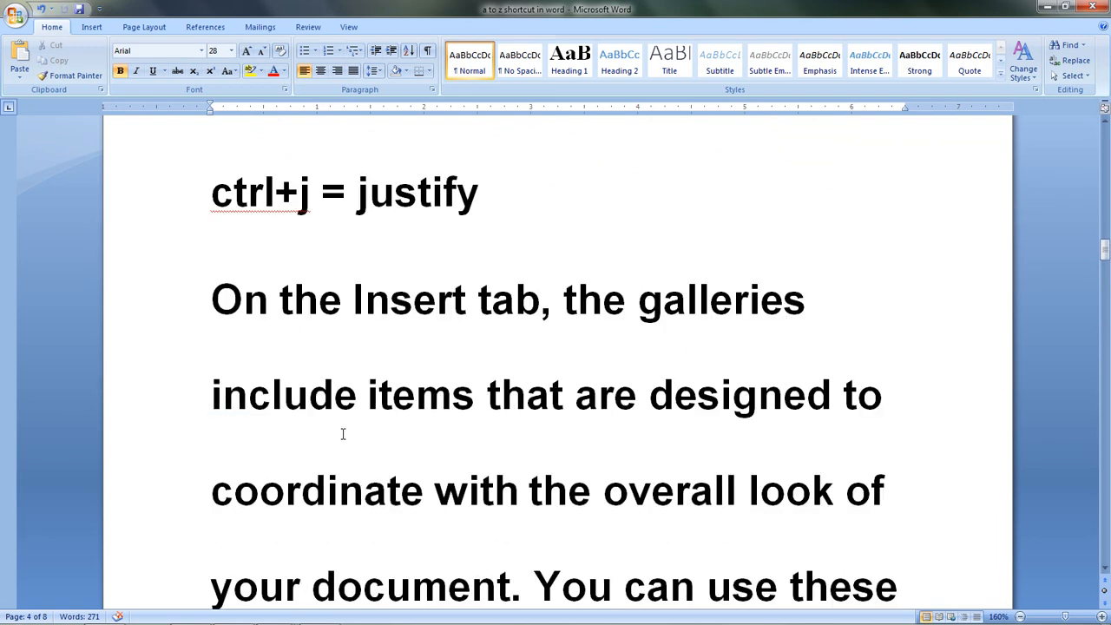
pyautogui.moveTo(668, 345); pyautogui.dragTo(891, 575)
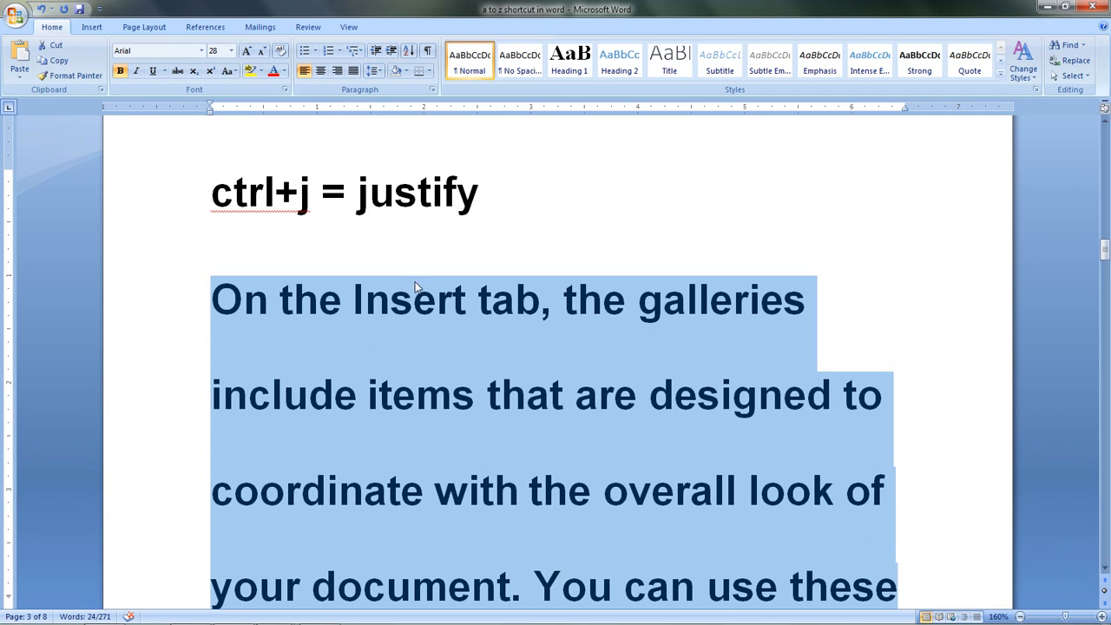
pyautogui.hotkey('ctrl', 'j')
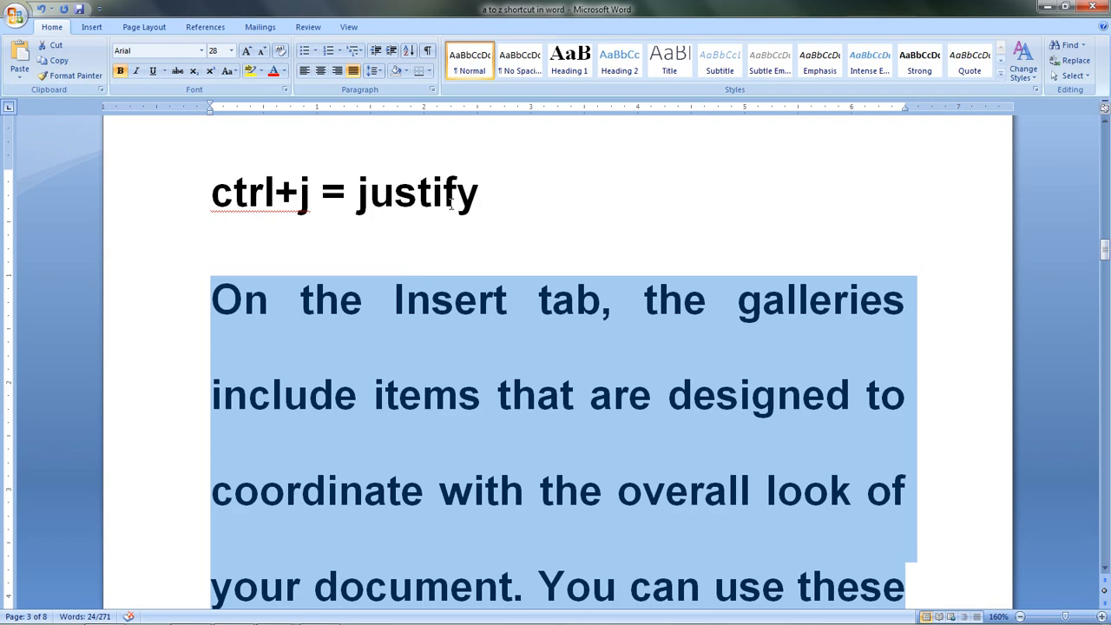
# Step: Open the Insert Hyperlink dialog at the end of the hyperlink entry, look over the Desktop files and close it without linking
pyautogui.scroll(-2, 459, 228)
pyautogui.scroll(-10, 631, 321)
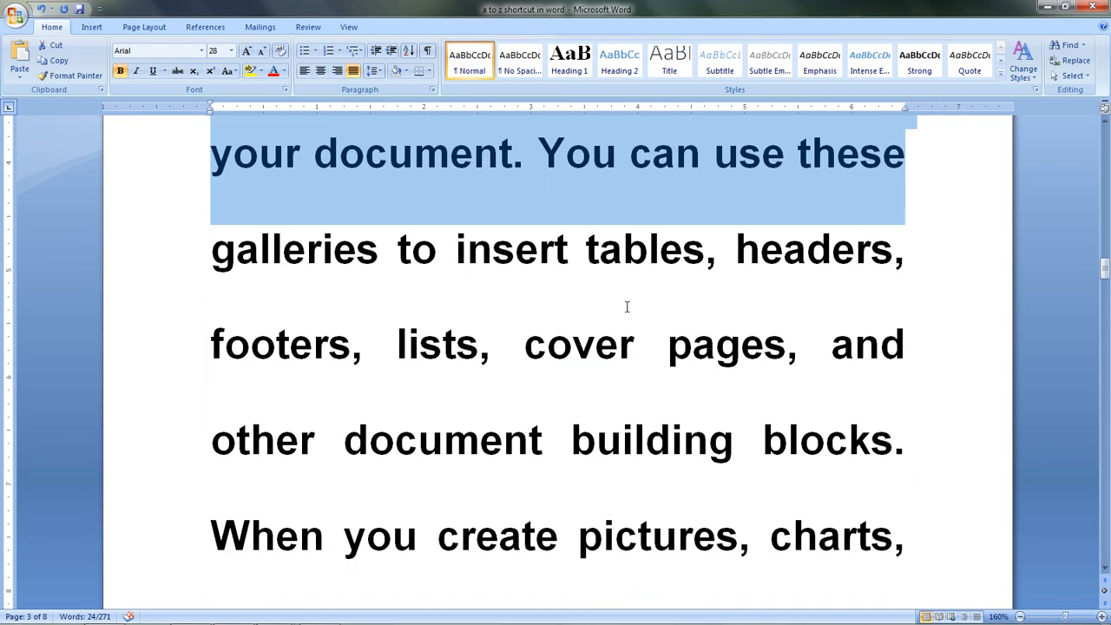
pyautogui.scroll(-6, 631, 296)
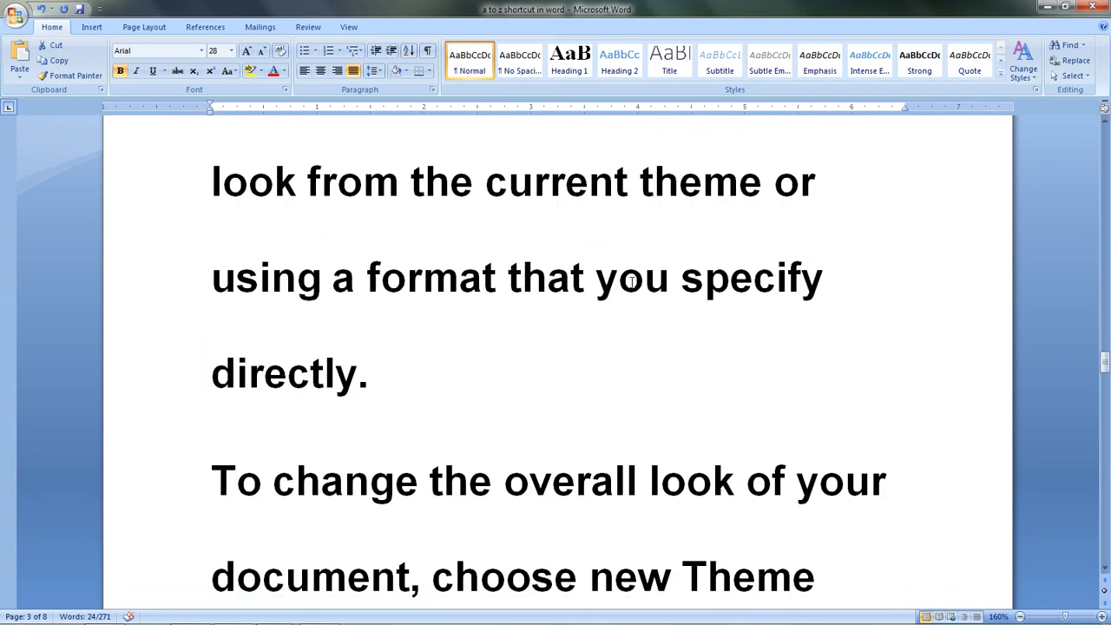
pyautogui.scroll(-8, 631, 281)
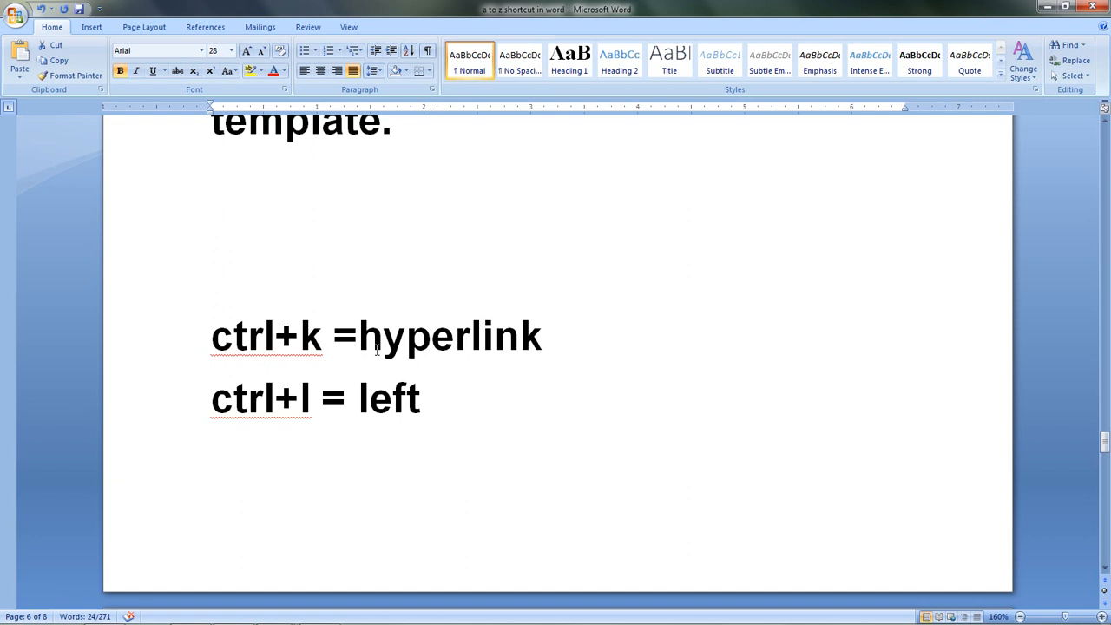
pyautogui.click(554, 343)
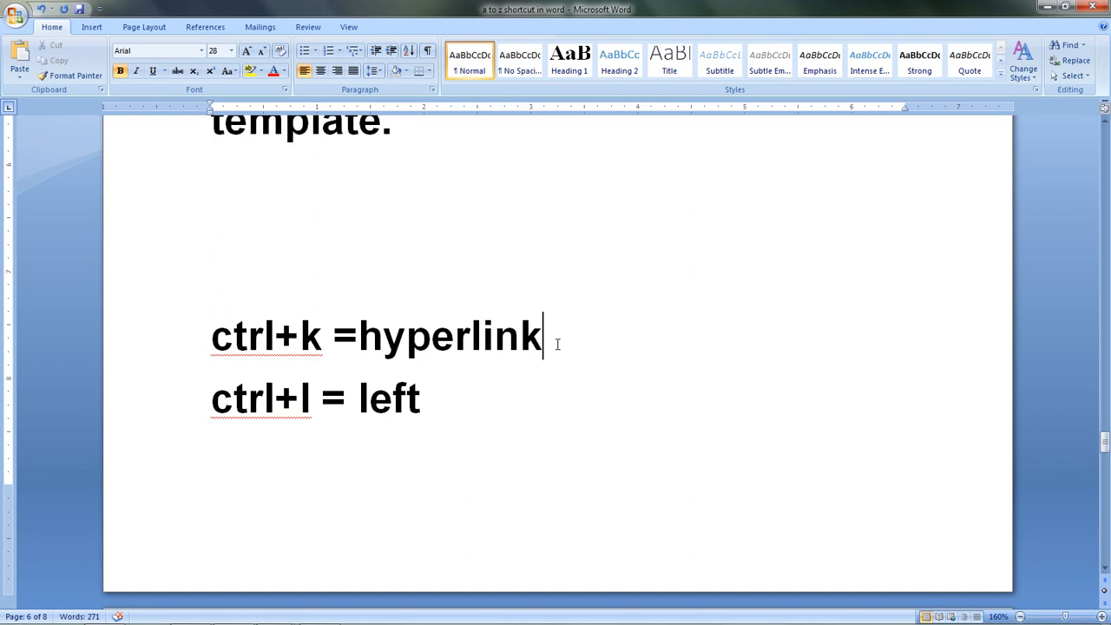
pyautogui.hotkey('ctrl', 'k')
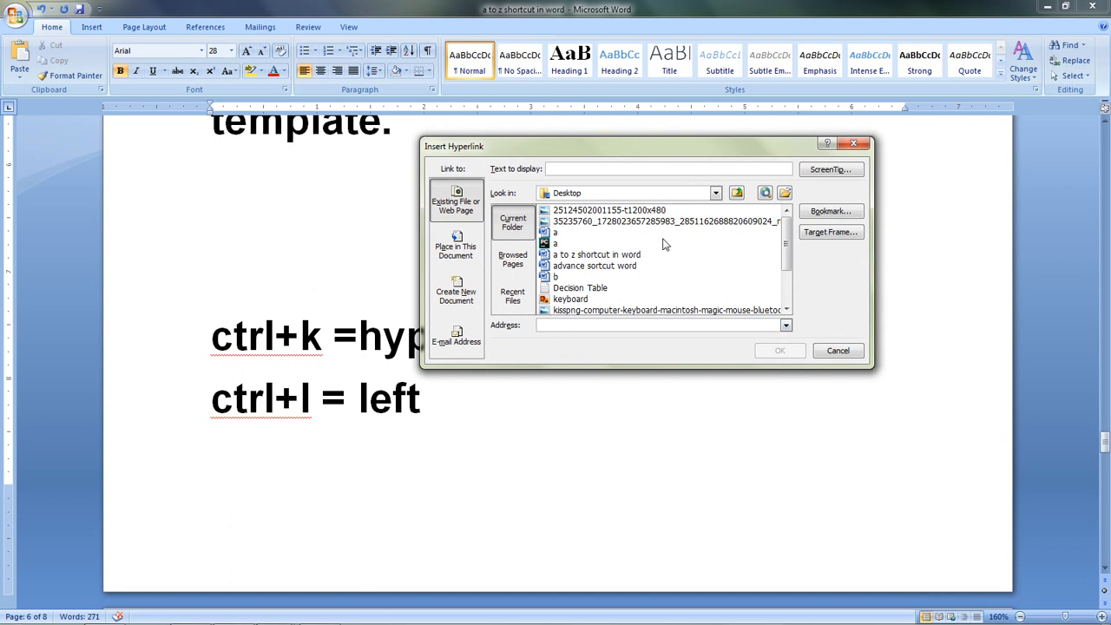
pyautogui.moveTo(784, 240); pyautogui.dragTo(784, 211)
pyautogui.click(854, 144)
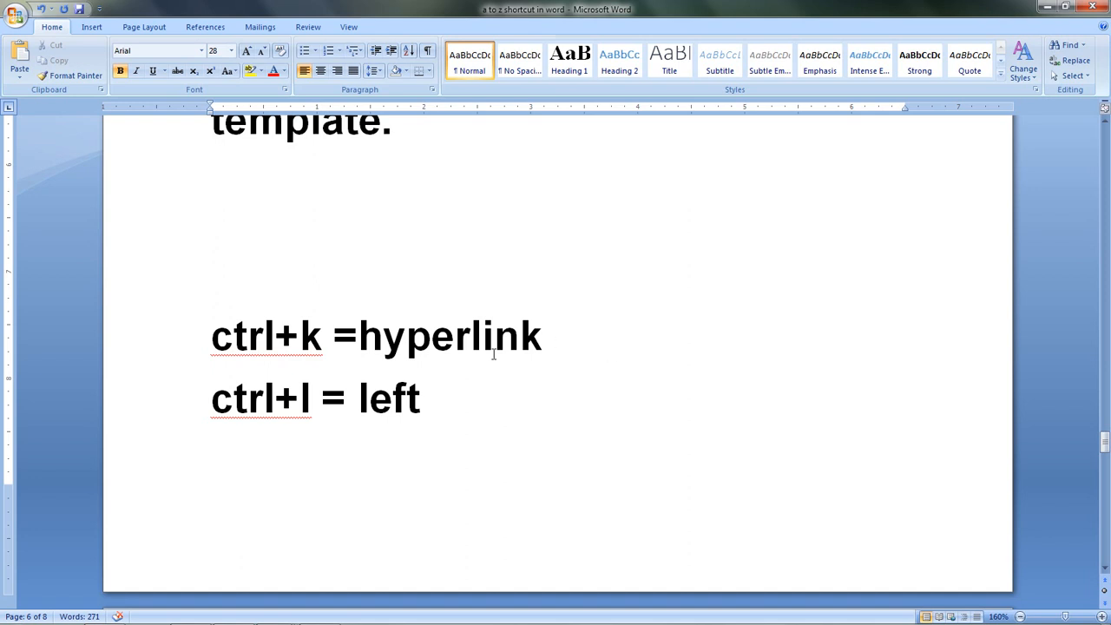
# Step: Justify the "ctrl+l = left" line and indent it by one level
pyautogui.scroll(-3, 494, 350)
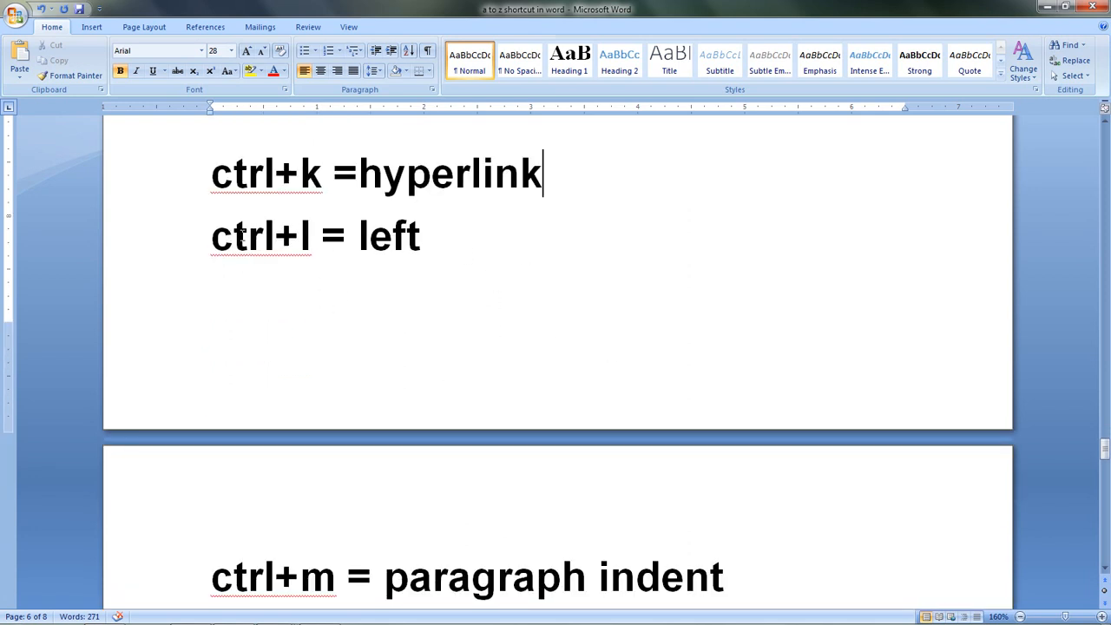
pyautogui.click(469, 233)
pyautogui.hotkey('ctrl', 'j')
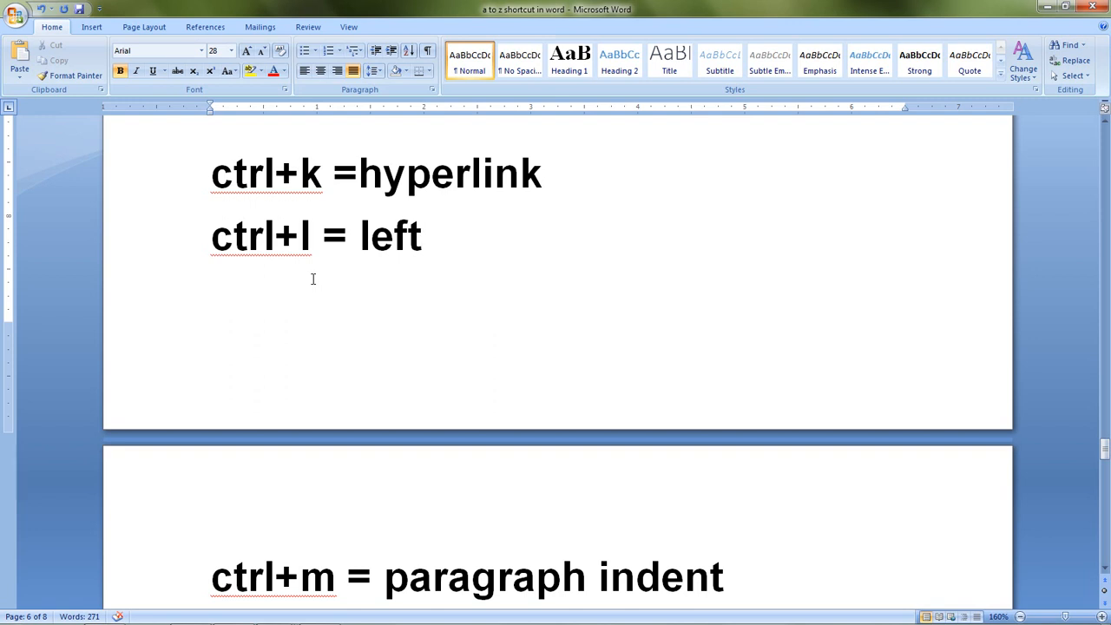
pyautogui.hotkey('ctrl', 'm')
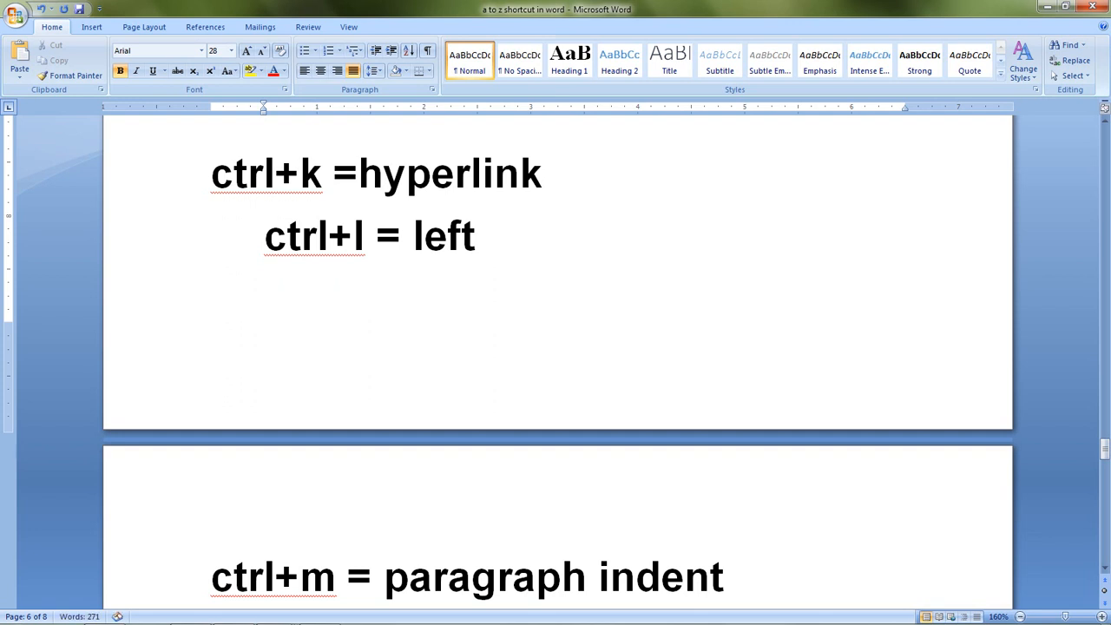
# Step: Remove the indent and justification from the "ctrl+l = left" line, keeping it left-aligned on its own line below the hyperlink entry
pyautogui.press('BackSpace')
pyautogui.press('BackSpace')
pyautogui.press('BackSpace')
pyautogui.press('BackSpace')
pyautogui.press('BackSpace')
pyautogui.press('BackSpace')
pyautogui.press('BackSpace')
pyautogui.press('BackSpace')
pyautogui.press('BackSpace')
pyautogui.press('BackSpace')
pyautogui.press('BackSpace')
pyautogui.press('Left')
pyautogui.press('Left')
pyautogui.press('Left')
pyautogui.press('Left')
pyautogui.press('Left')
pyautogui.press('Left')
pyautogui.press('Left')
pyautogui.press('Left')
pyautogui.press('Left')
pyautogui.press('Left')
pyautogui.press('Left')
pyautogui.press('Left')
pyautogui.press('Left')
pyautogui.press('Left')
pyautogui.press('Left')
pyautogui.press('Left')
pyautogui.press('Left')
pyautogui.press('Left')
pyautogui.press('Left')
pyautogui.press('Left')
pyautogui.press('BackSpace')
pyautogui.press('Return')
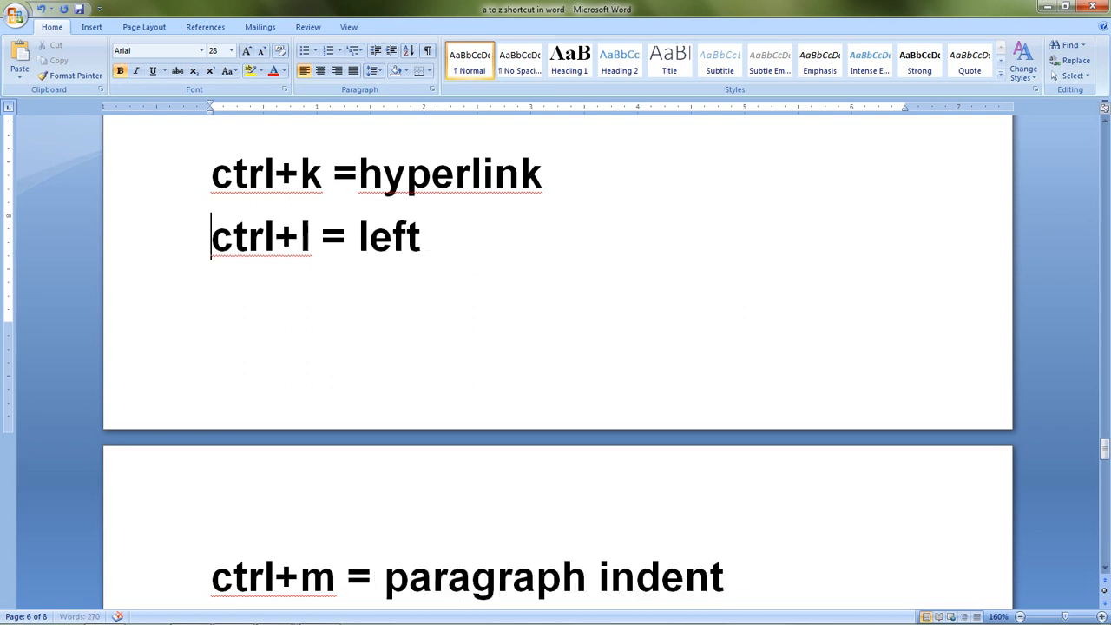
# Step: Select the whole "ctrl+l = left" line and indent it by one level
pyautogui.hotkey('shift', 'Right')
pyautogui.hotkey('shift', 'Right')
pyautogui.hotkey('shift', 'Right')
pyautogui.hotkey('shift', 'Right')
pyautogui.hotkey('shift', 'Right')
pyautogui.hotkey('shift', 'Right')
pyautogui.hotkey('shift', 'Right')
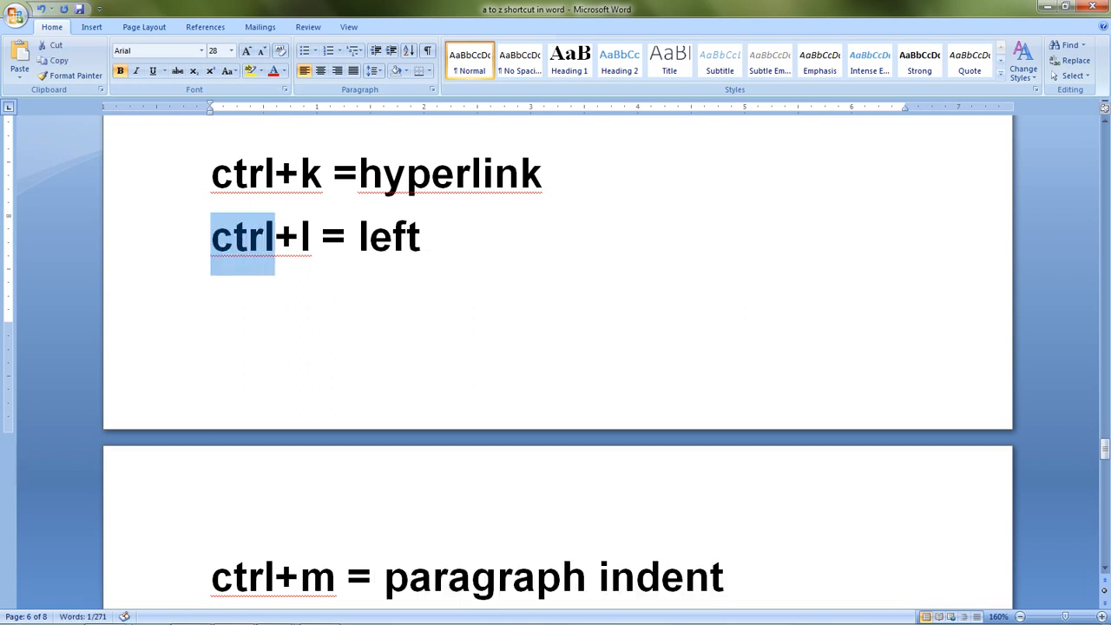
pyautogui.hotkey('shift', 'Right')
pyautogui.hotkey('shift', 'Right')
pyautogui.hotkey('shift', 'Right')
pyautogui.hotkey('shift', 'Right')
pyautogui.hotkey('shift', 'Right')
pyautogui.hotkey('shift', 'Right')
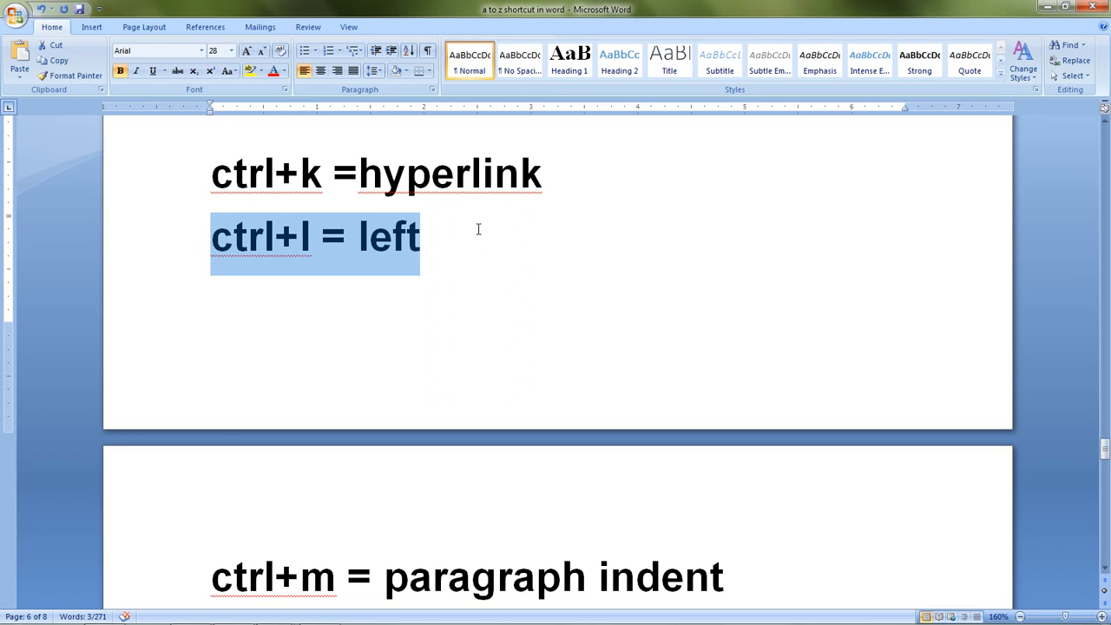
pyautogui.hotkey('ctrl', 'm')
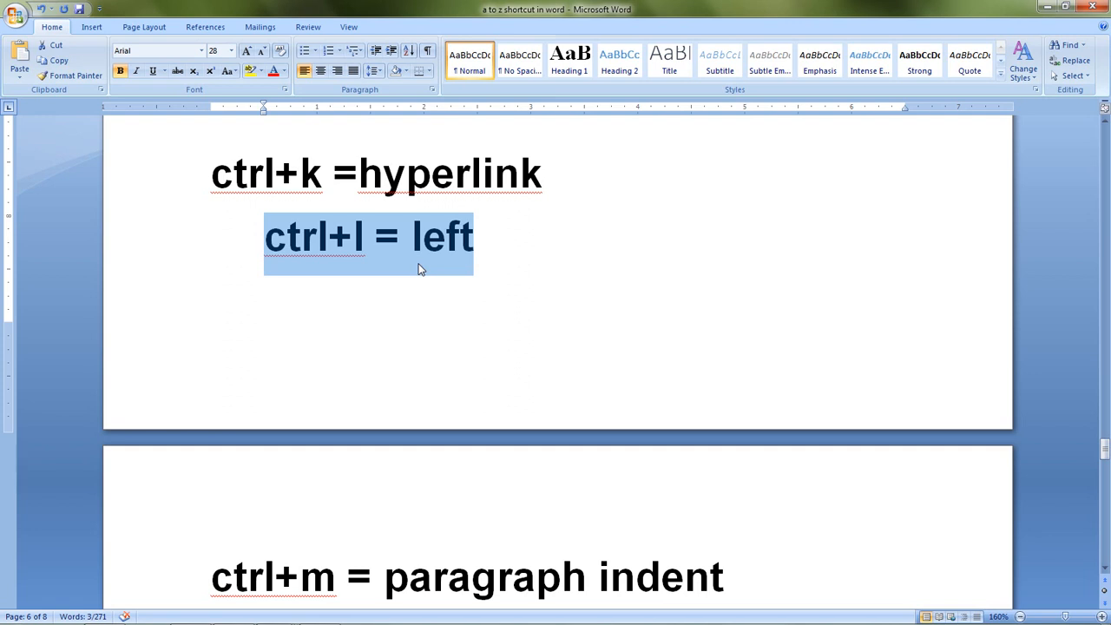
# Step: Toggle italics on and off for the selected "ctrl+l = left" line, justify it and clear the selection
pyautogui.hotkey('ctrl', 'i')
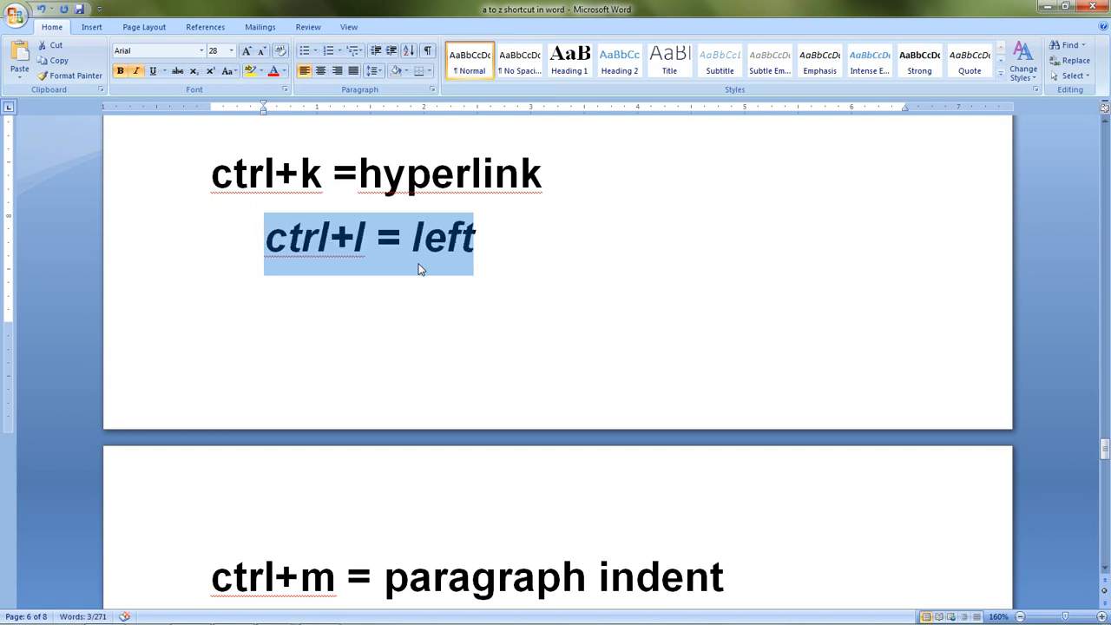
pyautogui.hotkey('ctrl', 'i')
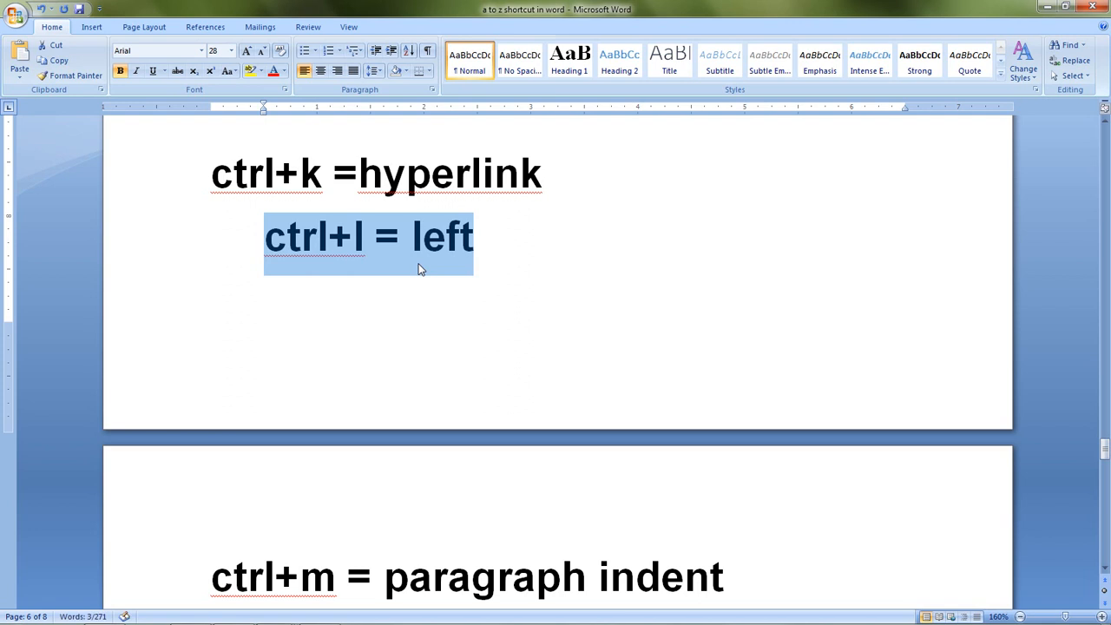
pyautogui.hotkey('ctrl', 'j')
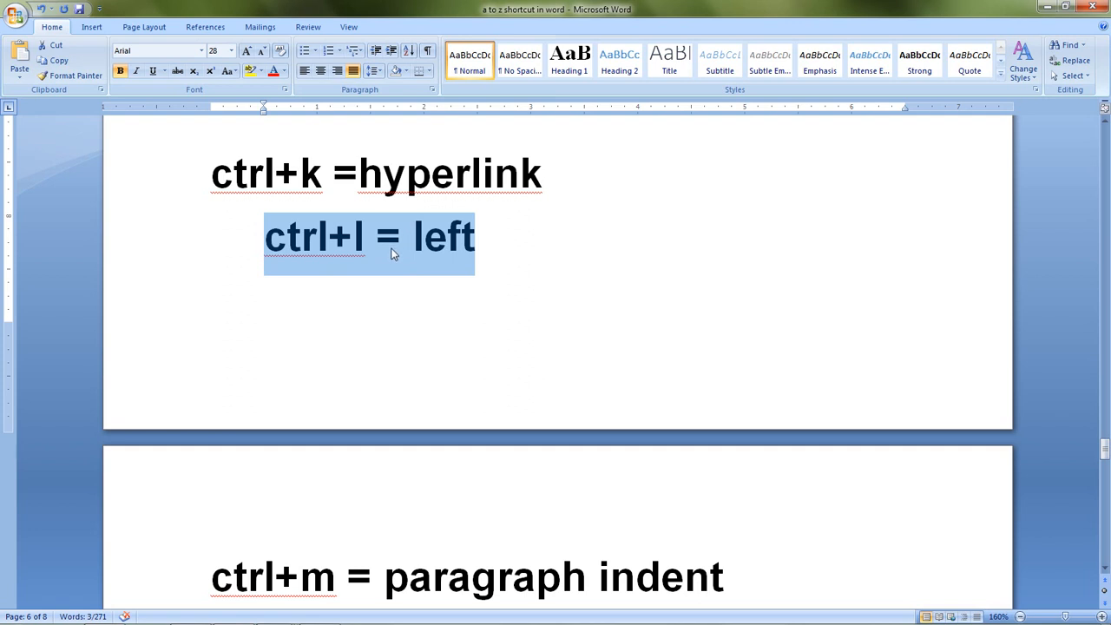
pyautogui.click(426, 303)
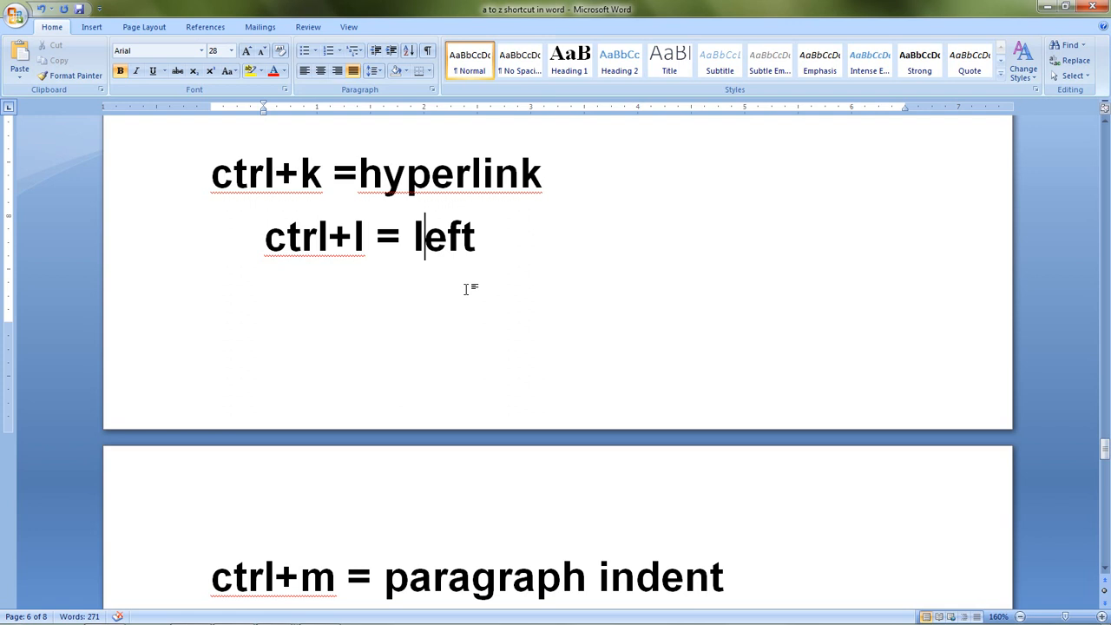
# Step: Select the sample text from "gallery and the Quick Styles" through "look of your document to the" and indent its paragraph by one level
pyautogui.scroll(-4, 467, 289)
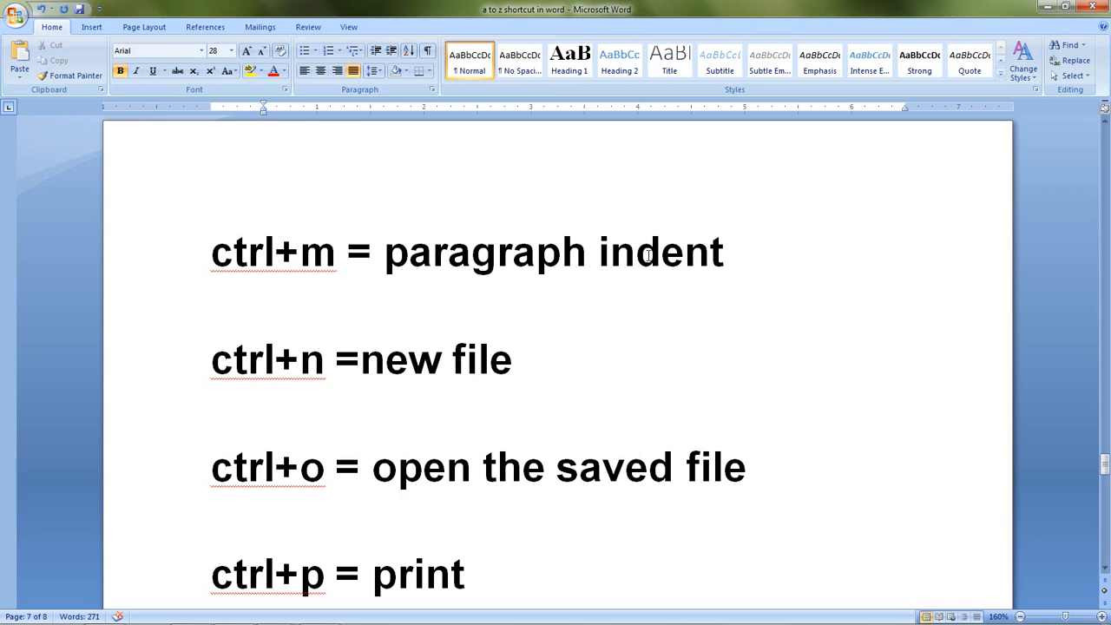
pyautogui.scroll(10, 648, 255)
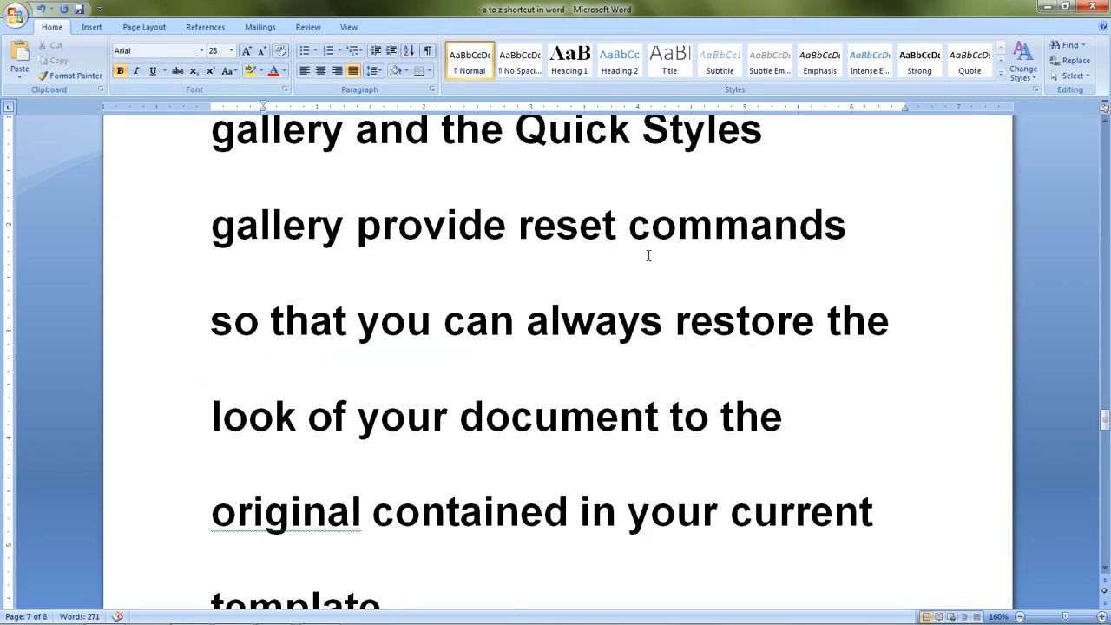
pyautogui.scroll(1, 368, 240)
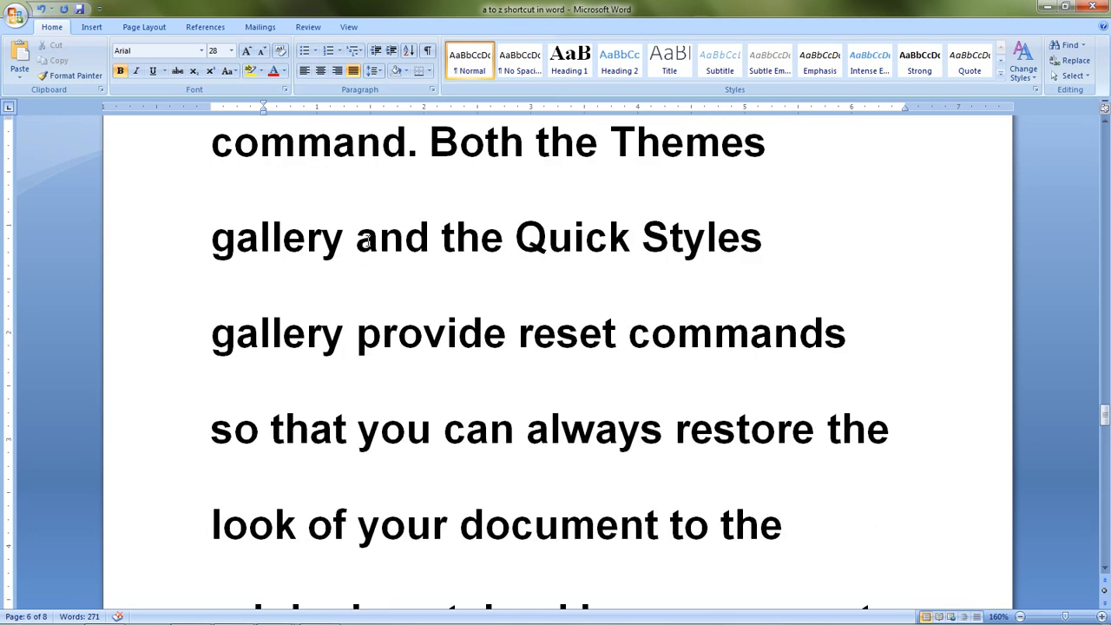
pyautogui.scroll(-1, 388, 242)
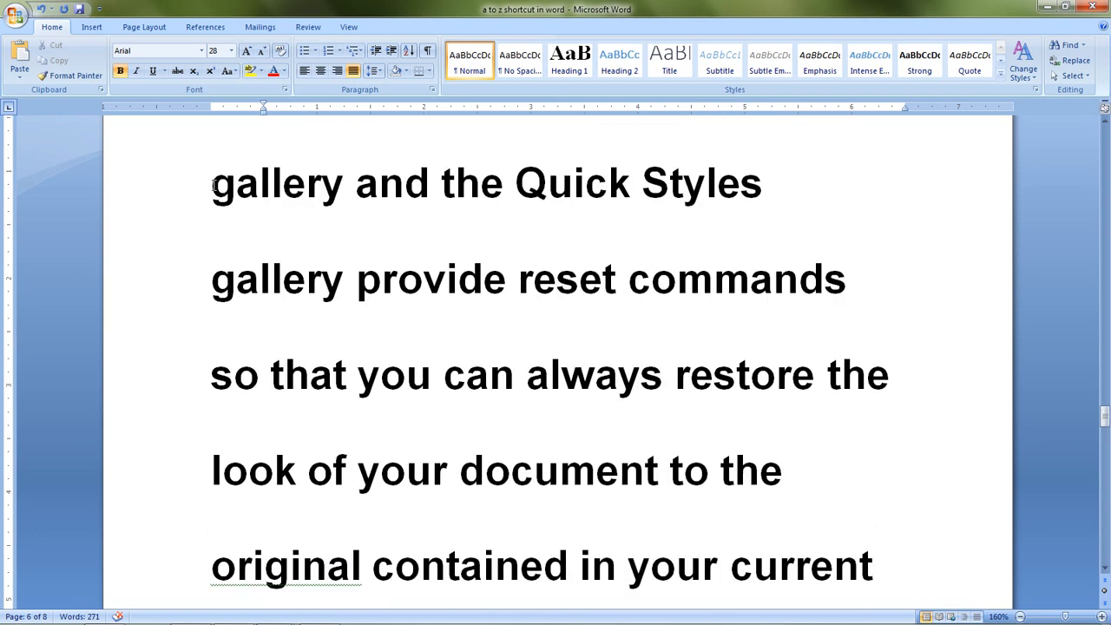
pyautogui.moveTo(213, 185); pyautogui.dragTo(883, 449)
pyautogui.scroll(-5, 882, 449)
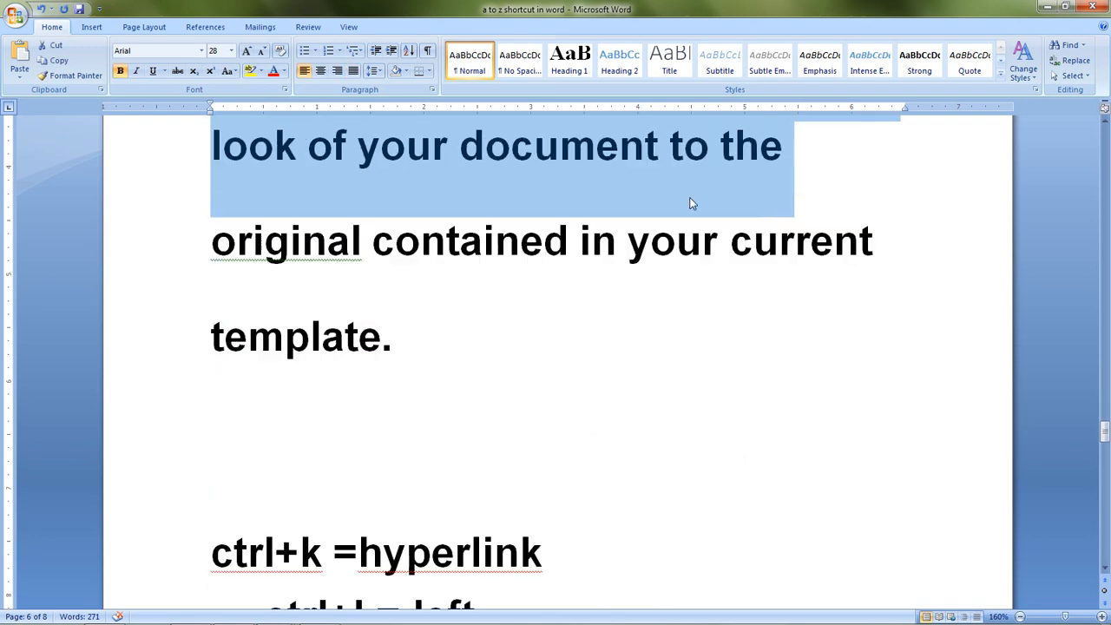
pyautogui.scroll(-4, 680, 184)
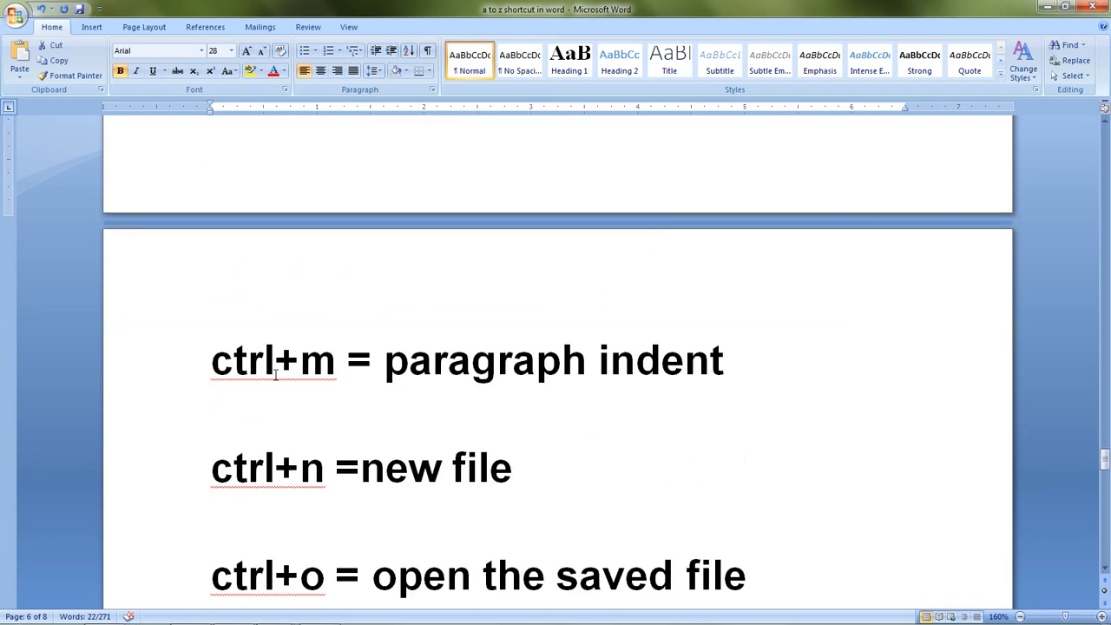
pyautogui.scroll(2, 601, 262)
pyautogui.scroll(8, 602, 262)
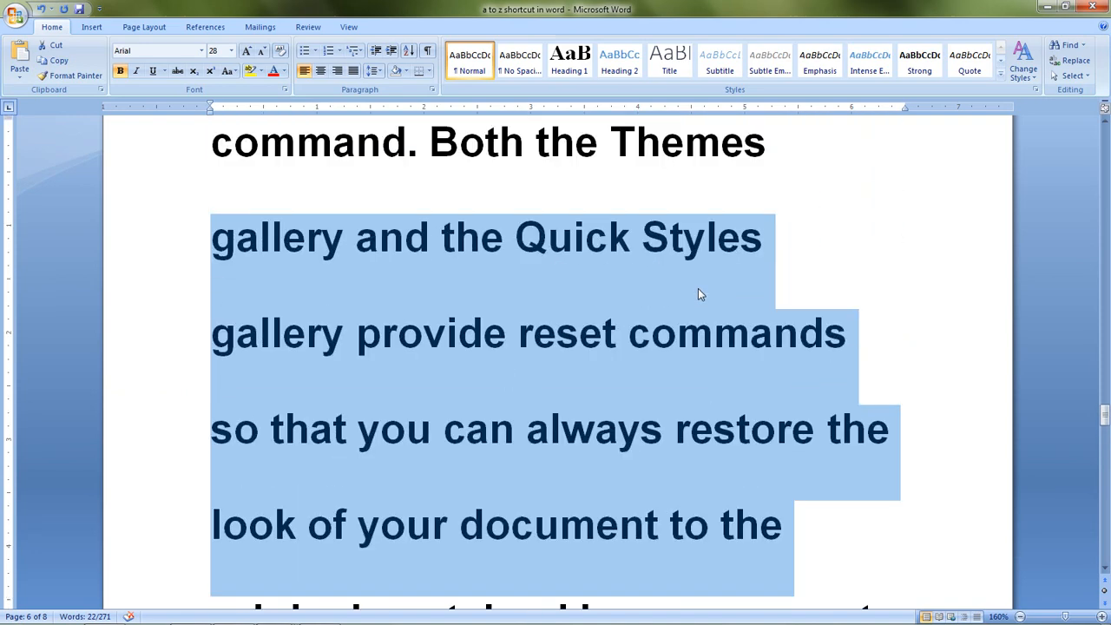
pyautogui.hotkey('ctrl', 'm')
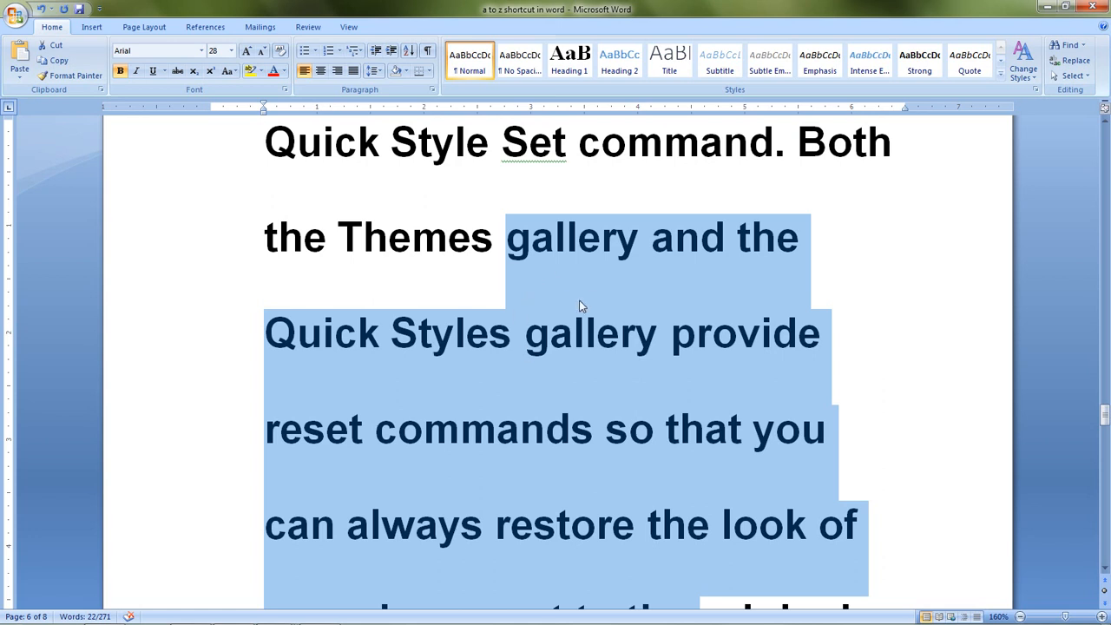
# Step: Create a new blank document for the new file entry and return to the shortcut list at the "open the saved file" entry
pyautogui.scroll(-15, 579, 299)
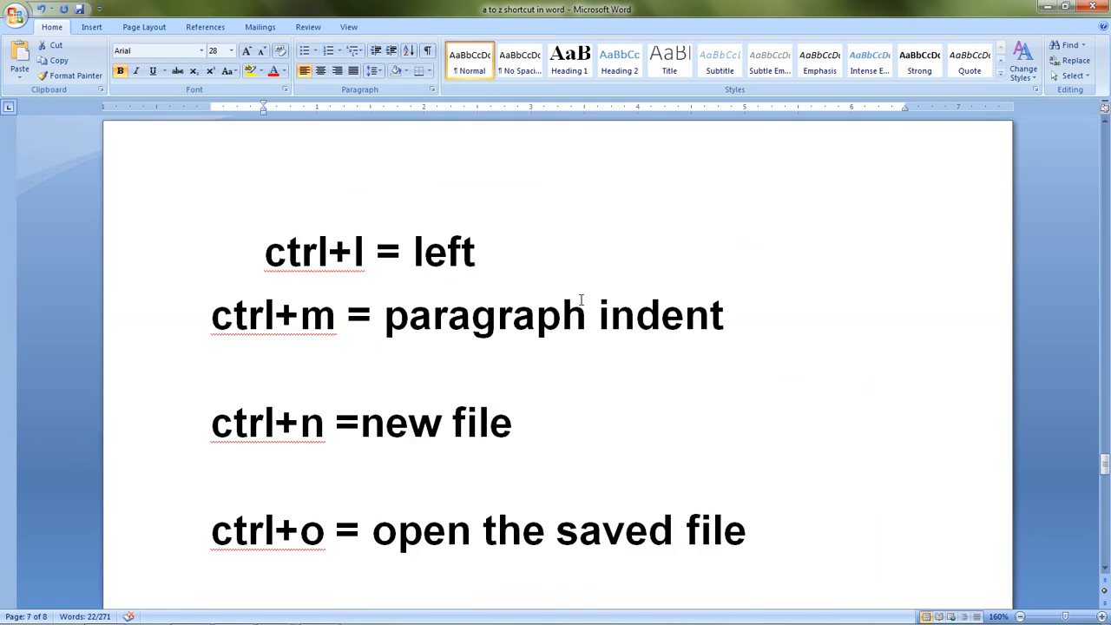
pyautogui.scroll(-2, 580, 299)
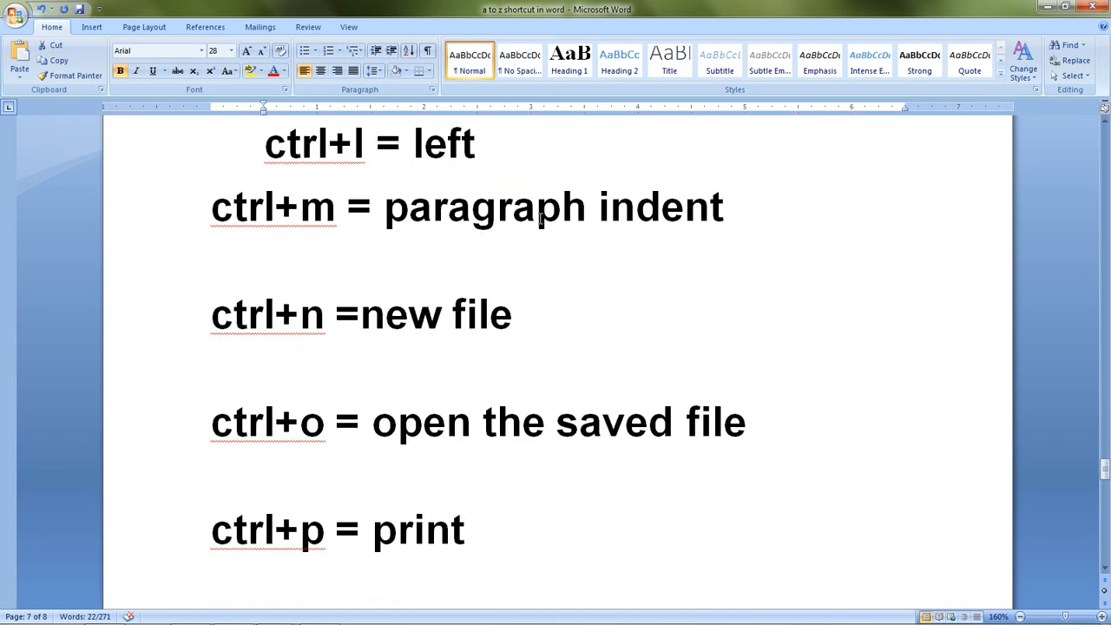
pyautogui.scroll(-1, 539, 218)
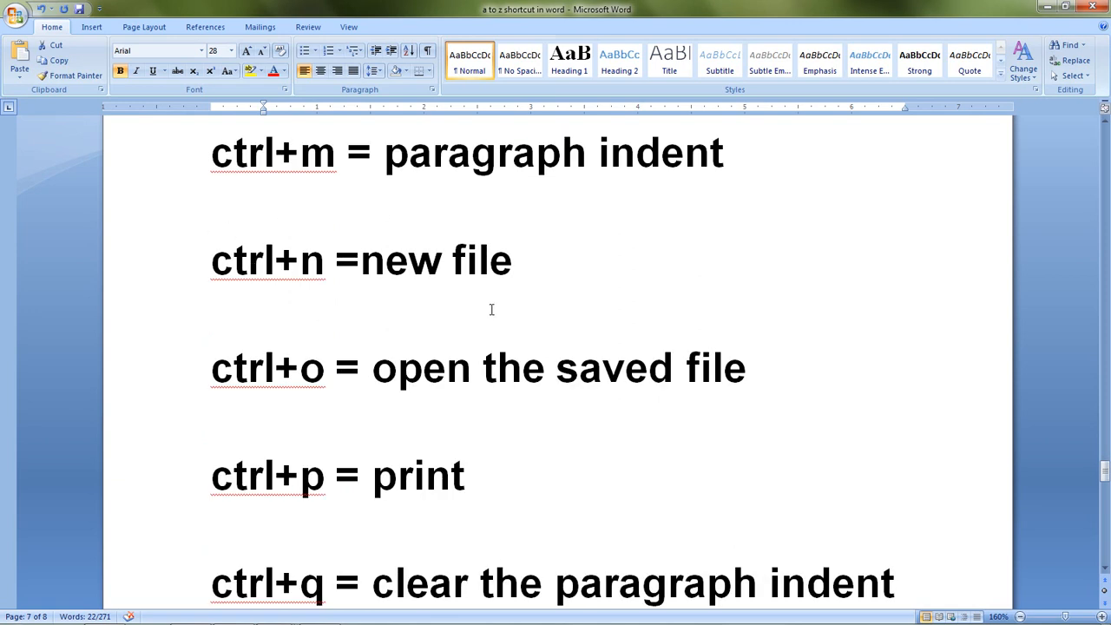
pyautogui.hotkey('ctrl', 'n')
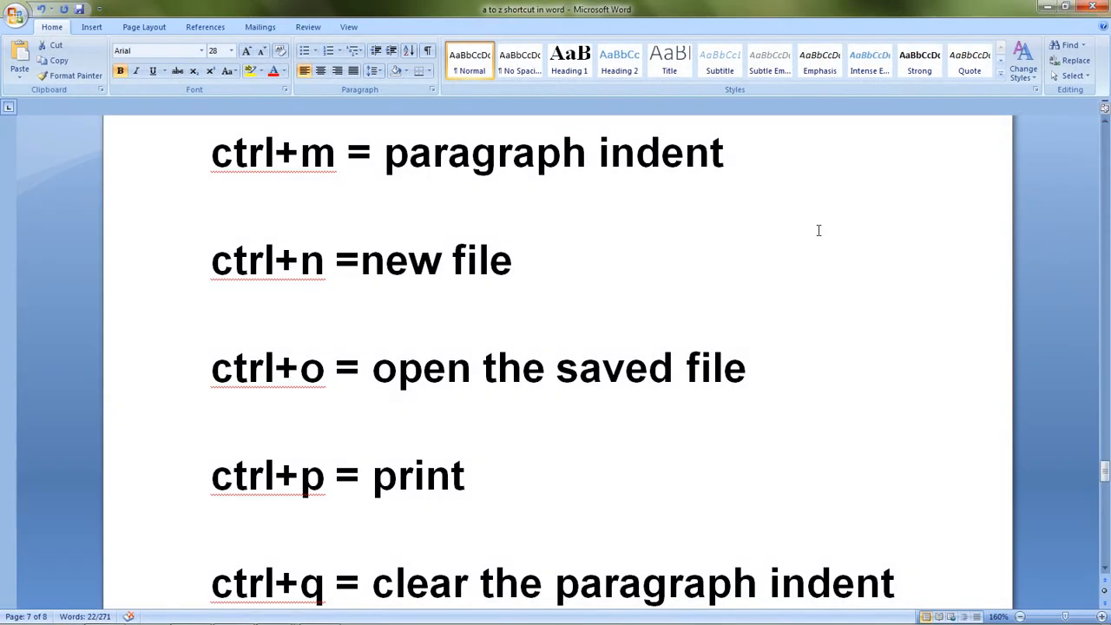
pyautogui.scroll(-2, 502, 171)
pyautogui.scroll(1, 503, 171)
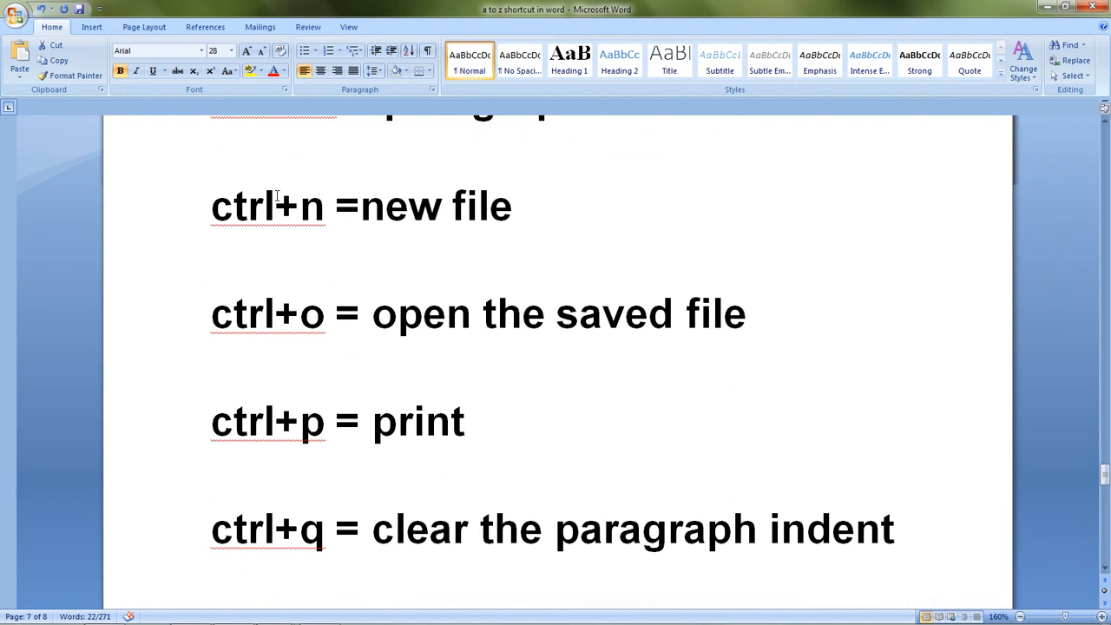
pyautogui.scroll(-1, 307, 210)
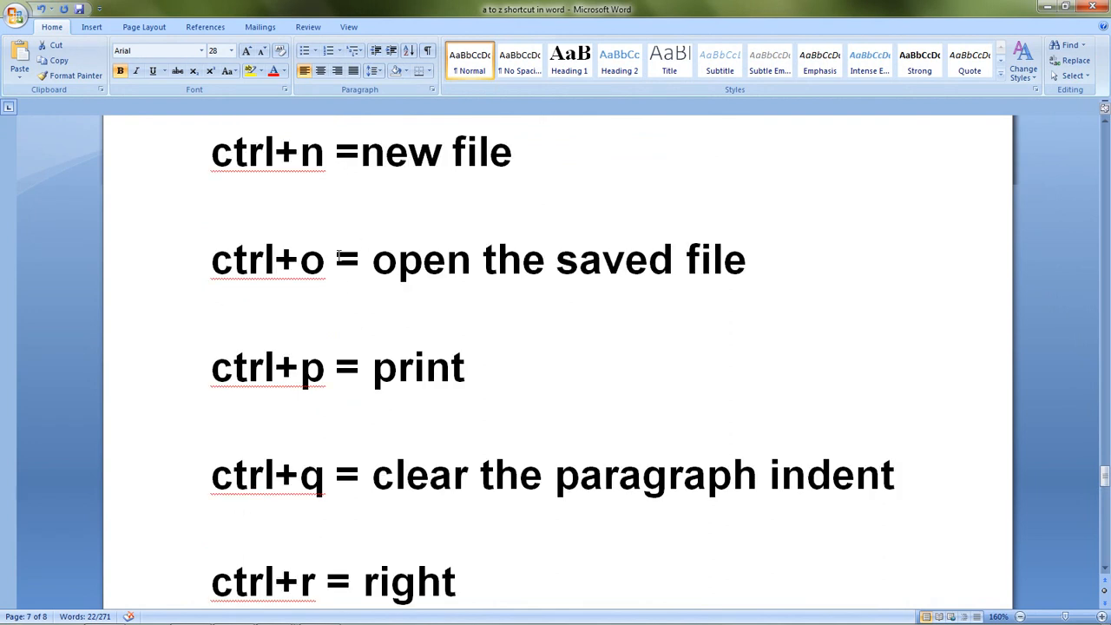
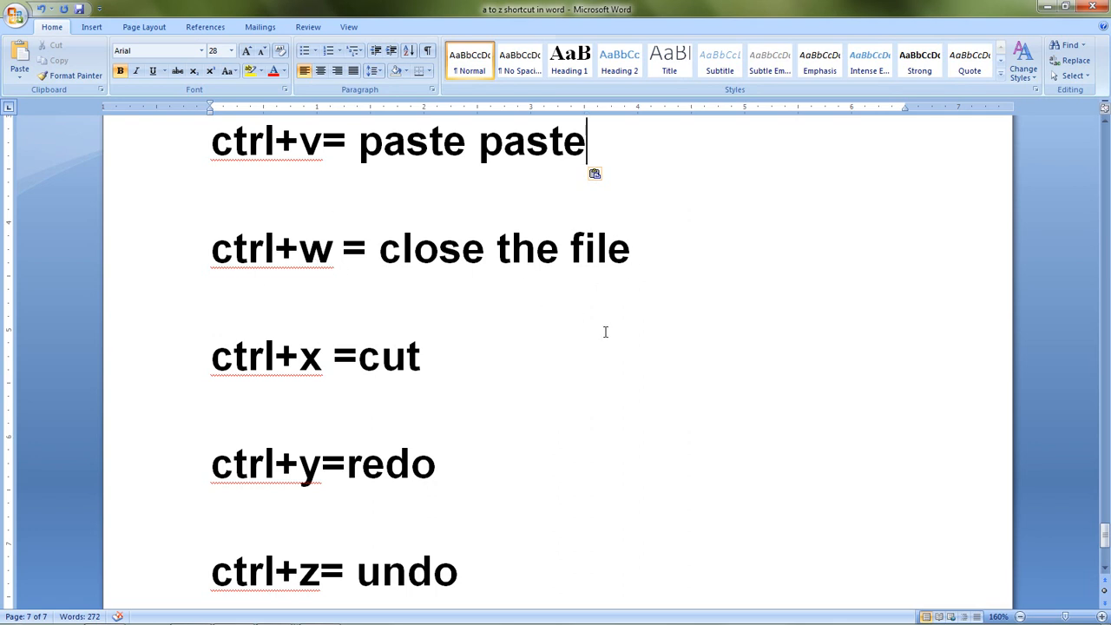
# Step: Close the "a to z shortcut in word" document, saving its changes, and exit Word
pyautogui.hotkey('ctrl', 'w')
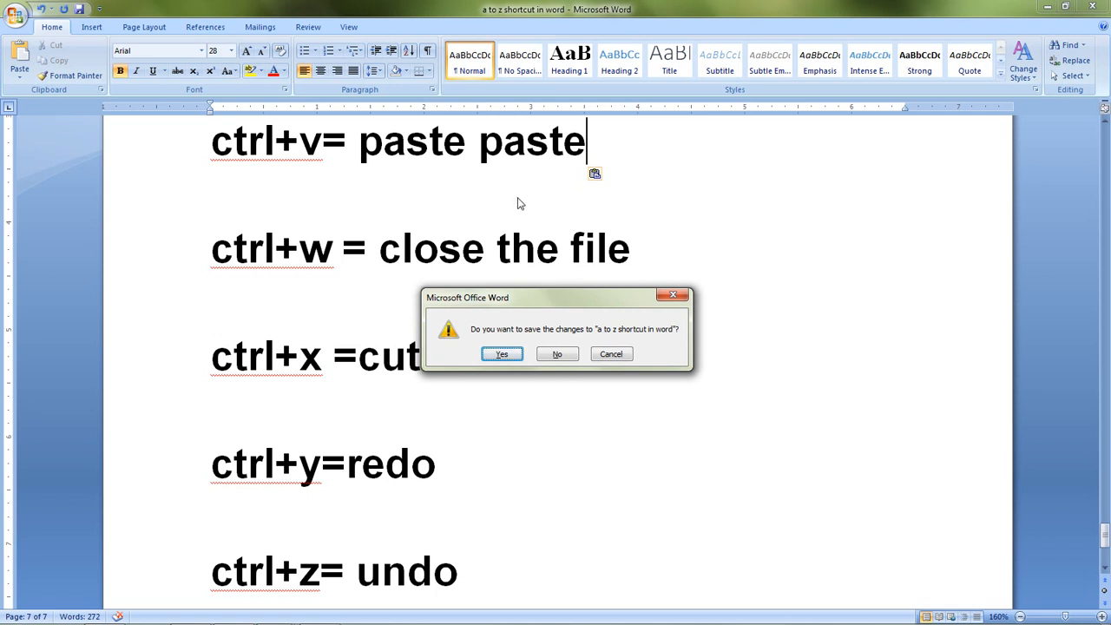
pyautogui.moveTo(530, 302); pyautogui.dragTo(531, 246)
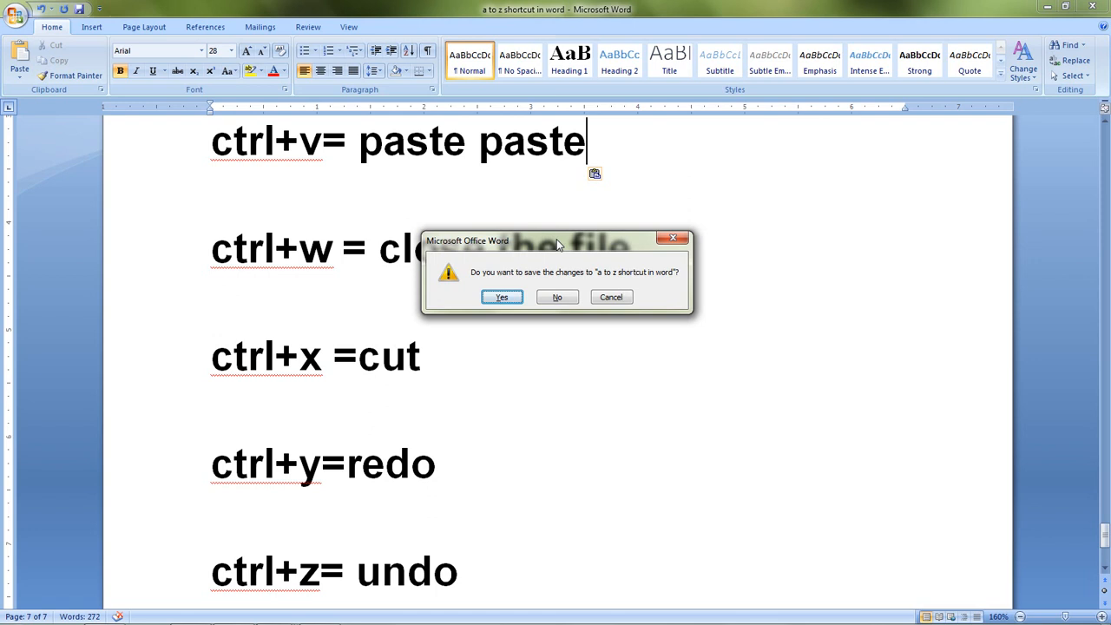
pyautogui.click(502, 297)
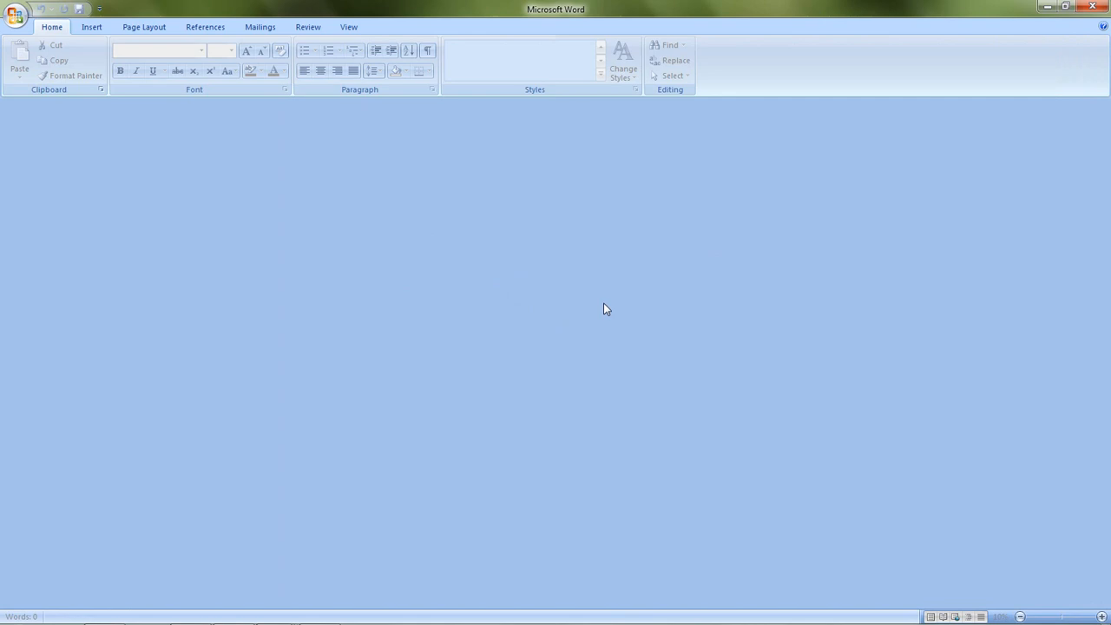
pyautogui.moveTo(590, 612)
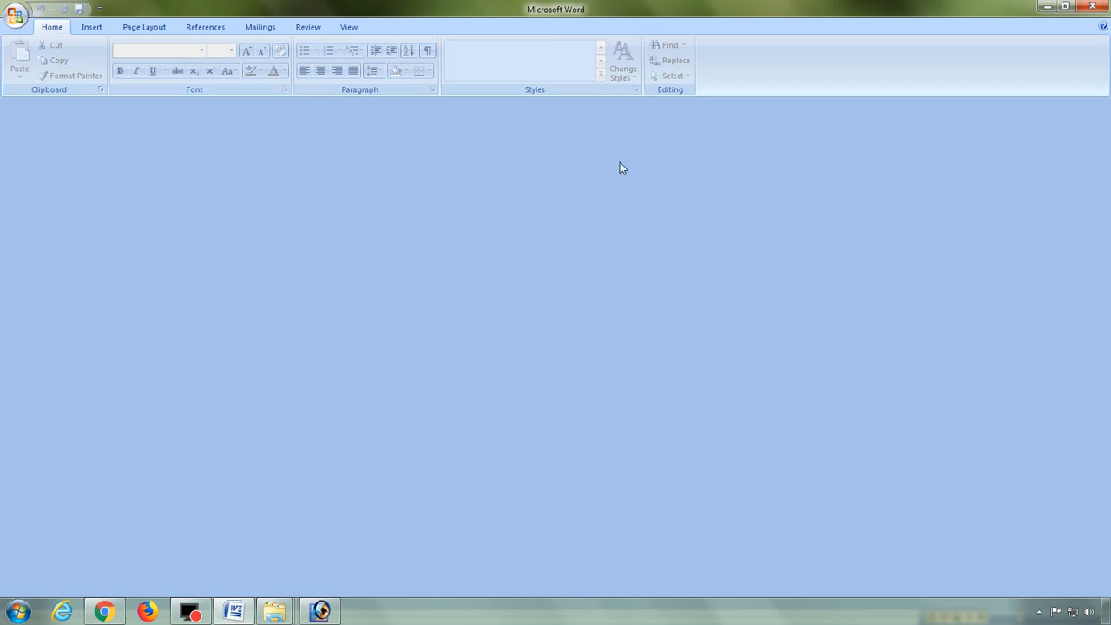
pyautogui.click(1106, 9)
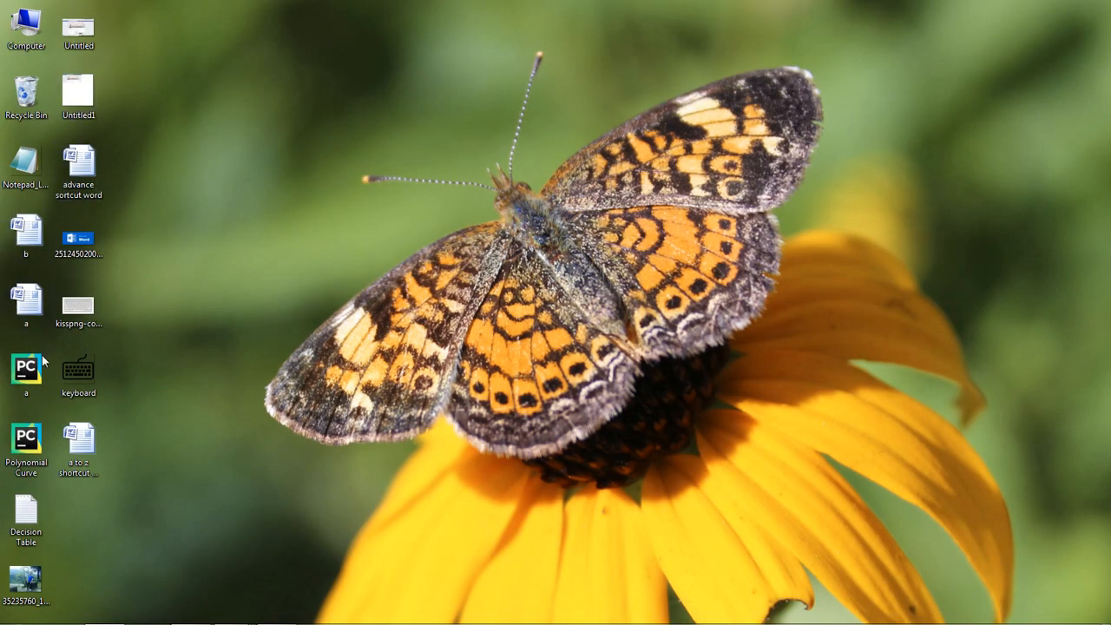
# Step: Reopen the "a to z shortcut in word" document from the desktop and return to the "ctrl+x =cut" entry
pyautogui.doubleClick(79, 449)
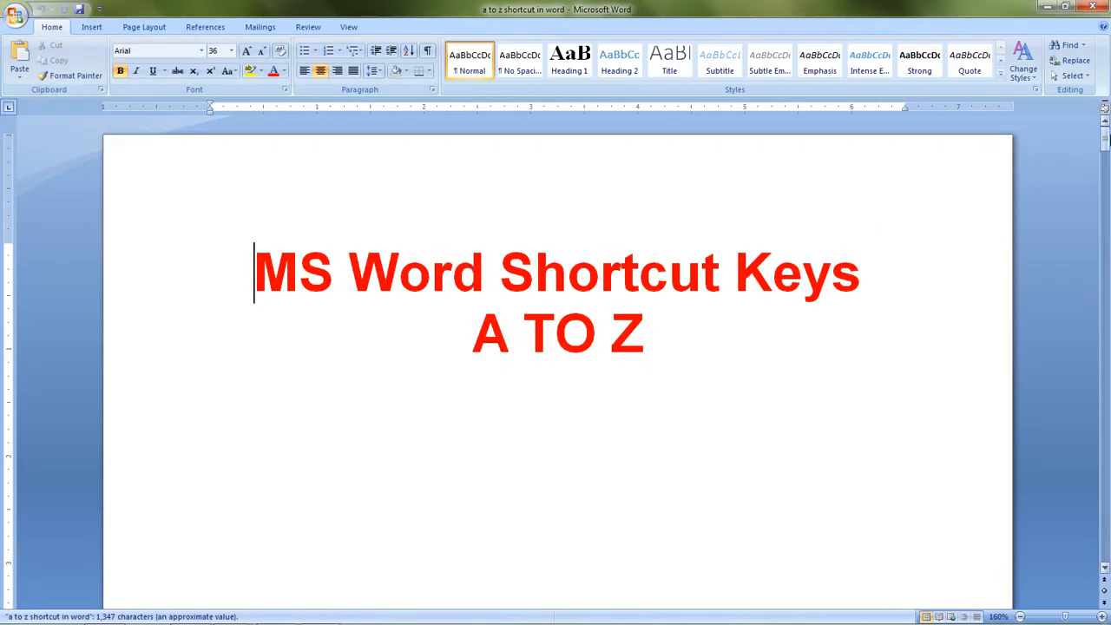
pyautogui.moveTo(1105, 136); pyautogui.dragTo(1105, 531)
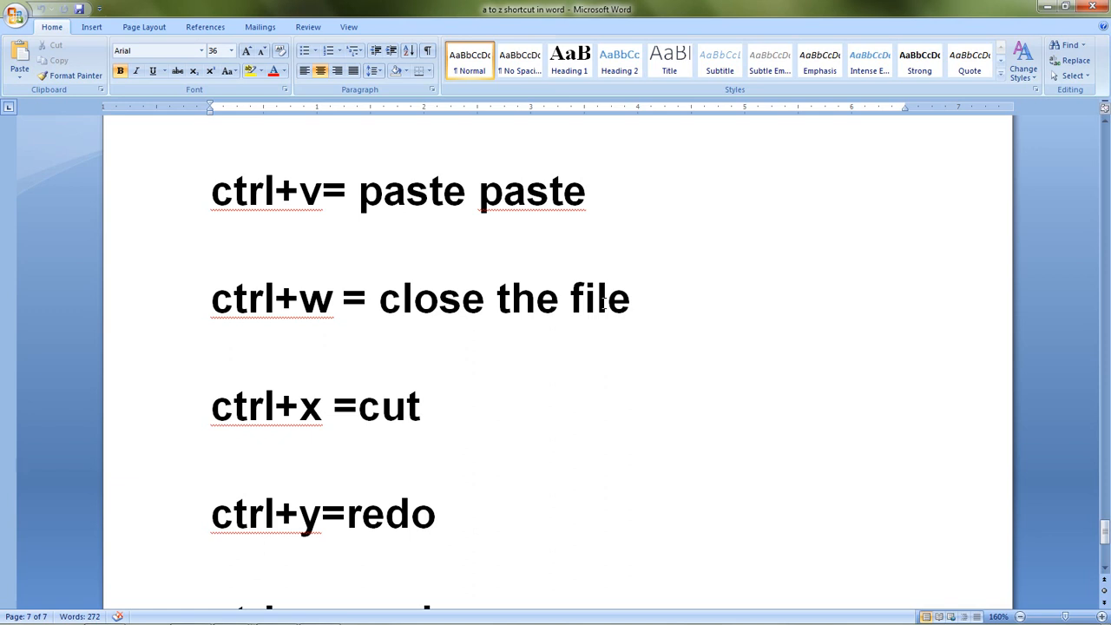
pyautogui.scroll(-2, 601, 301)
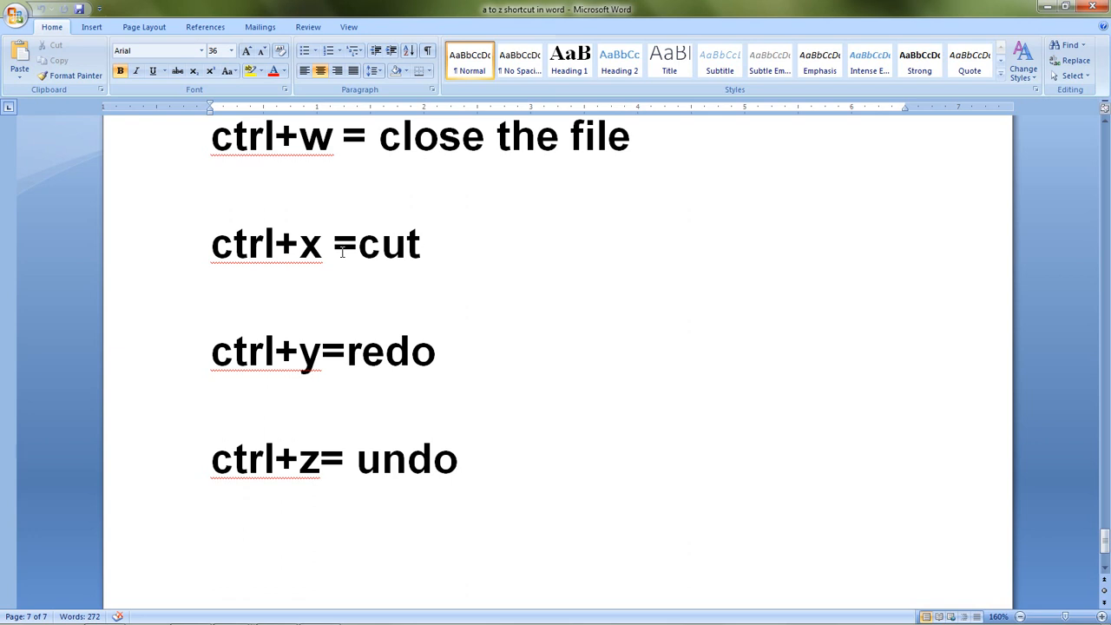
# Step: Cut the word "cut" from the "ctrl+x =" line and paste it back in the same place
pyautogui.moveTo(425, 245); pyautogui.dragTo(364, 250)
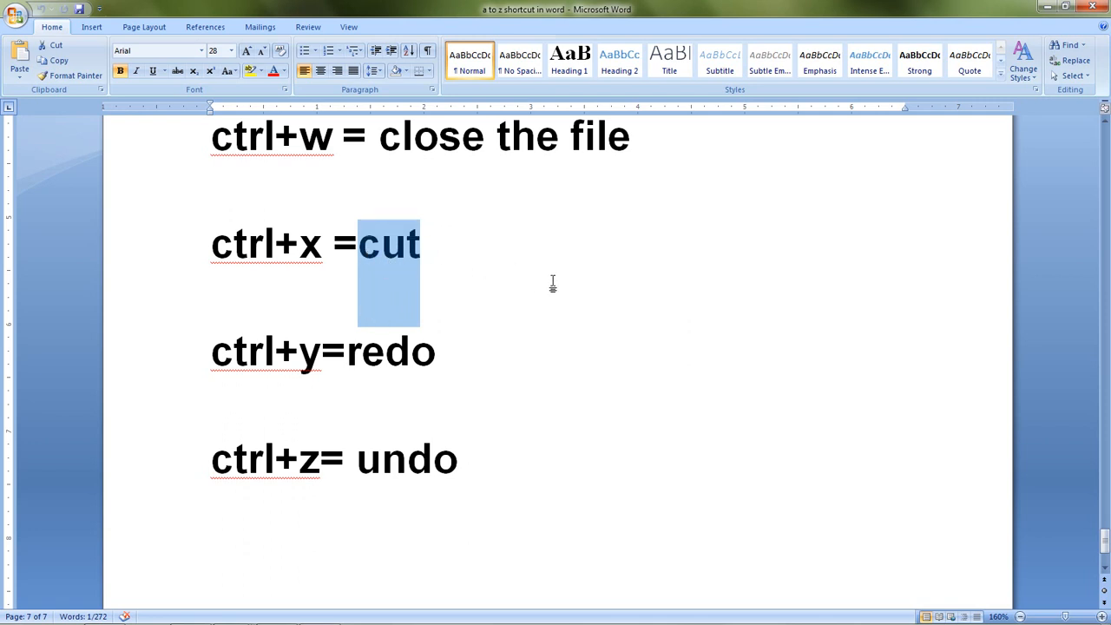
pyautogui.hotkey('ctrl', 'x')
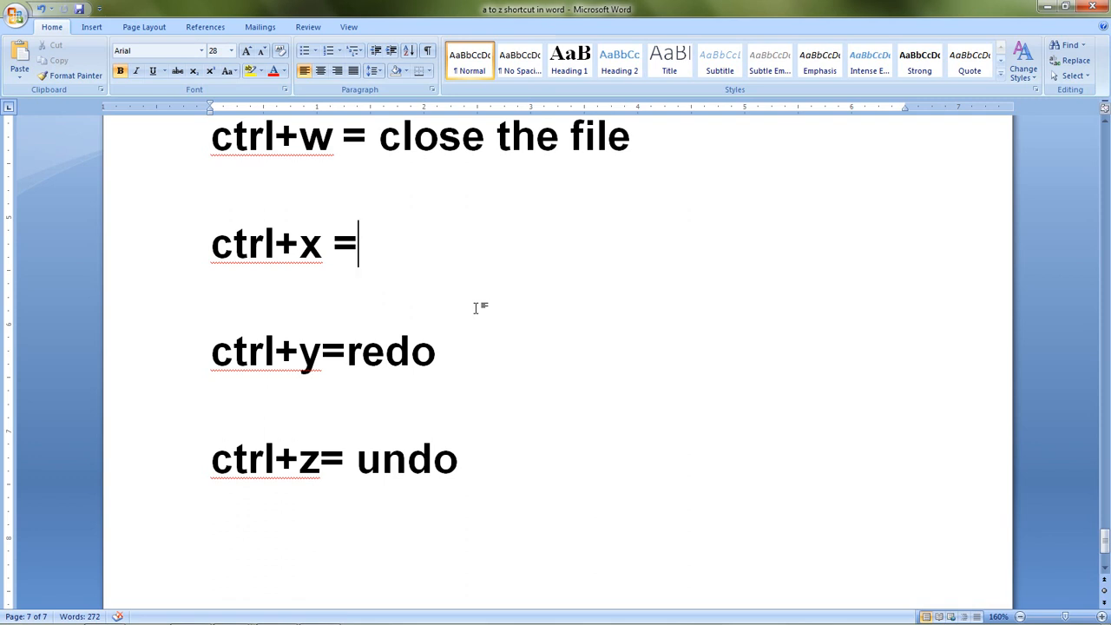
pyautogui.hotkey('ctrl', 'v')
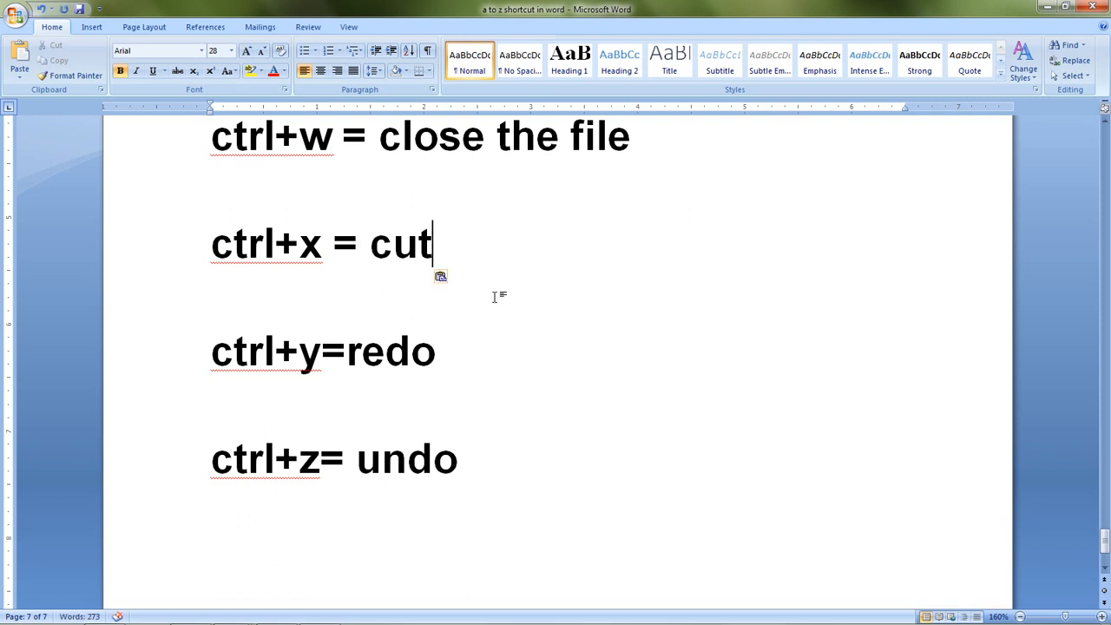
# Step: Undo the paste in the "ctrl+x =" line and restore the word "cut" there
pyautogui.scroll(-1, 498, 295)
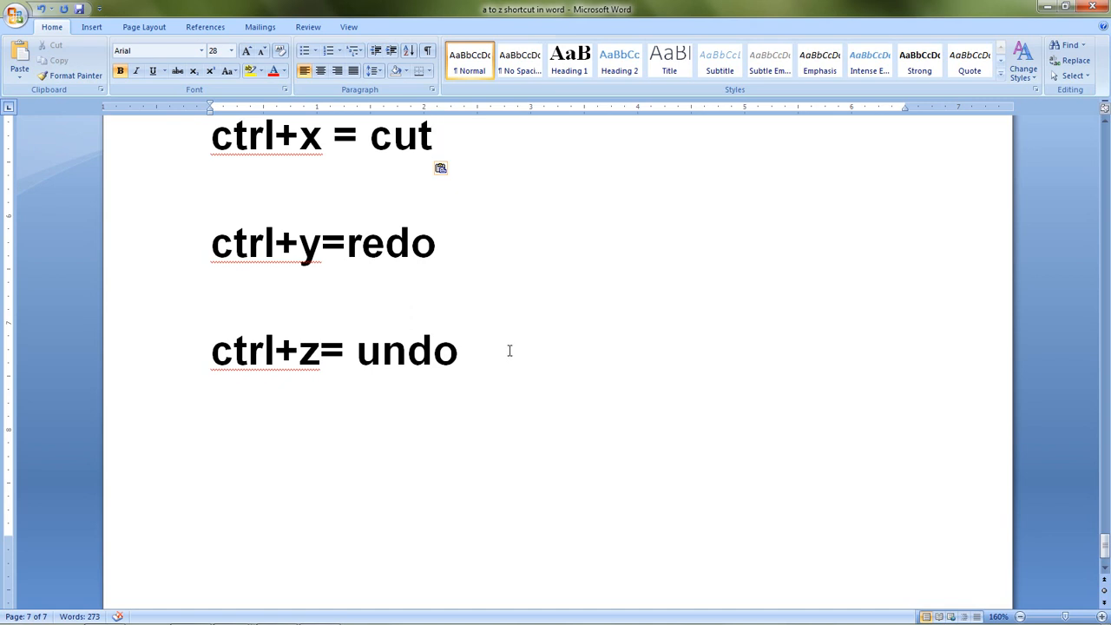
pyautogui.scroll(2, 521, 347)
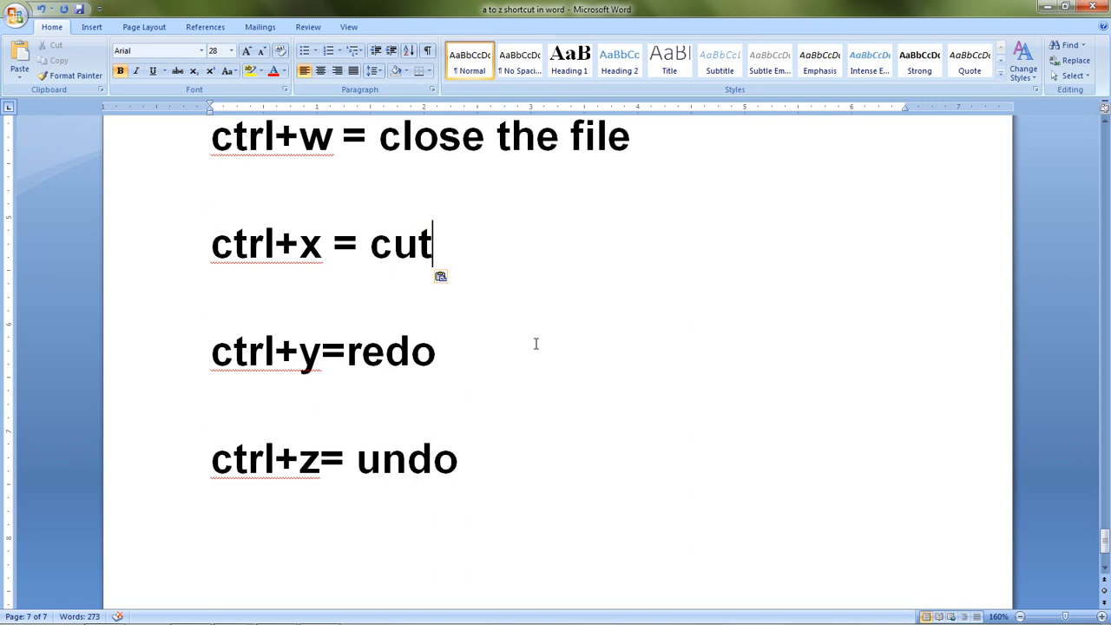
pyautogui.hotkey('ctrl', 'z')
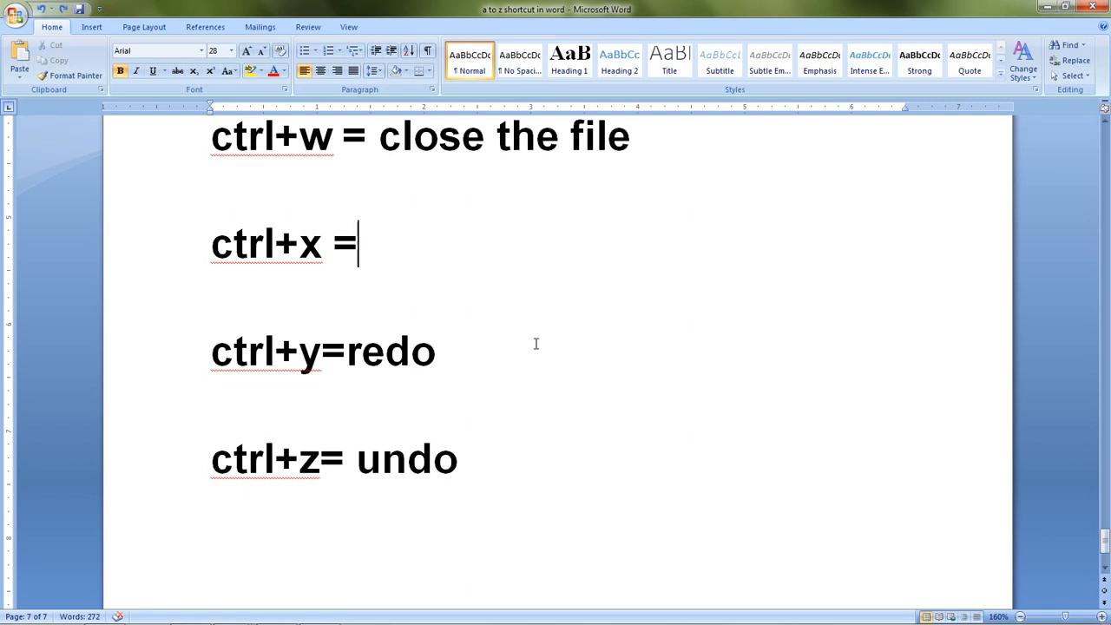
pyautogui.write('cut')
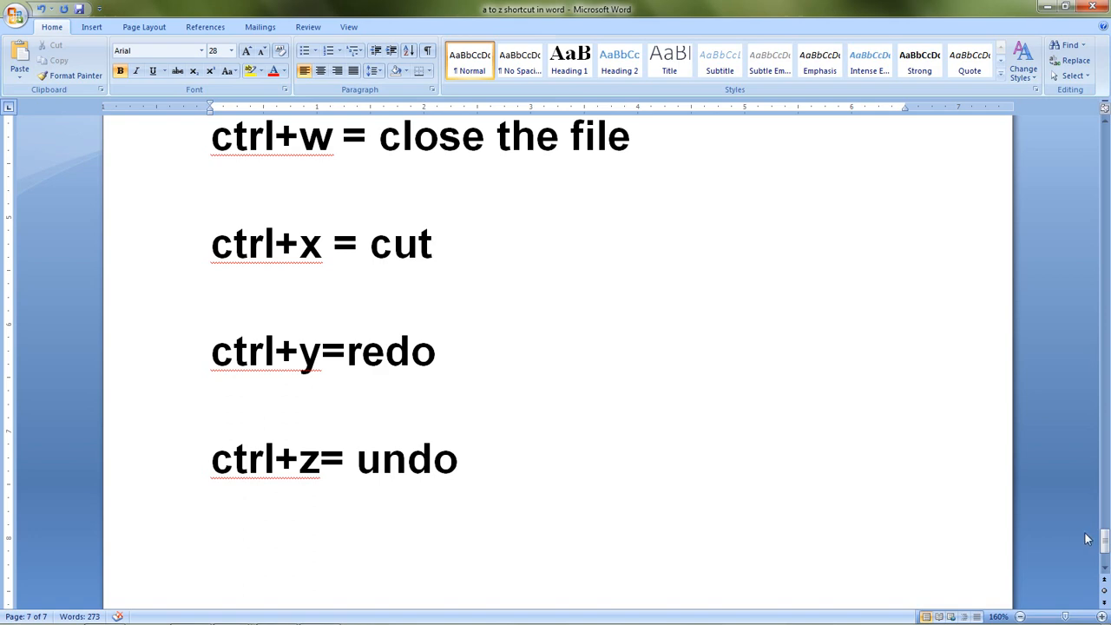
pyautogui.moveTo(1104, 540); pyautogui.dragTo(1104, 203)
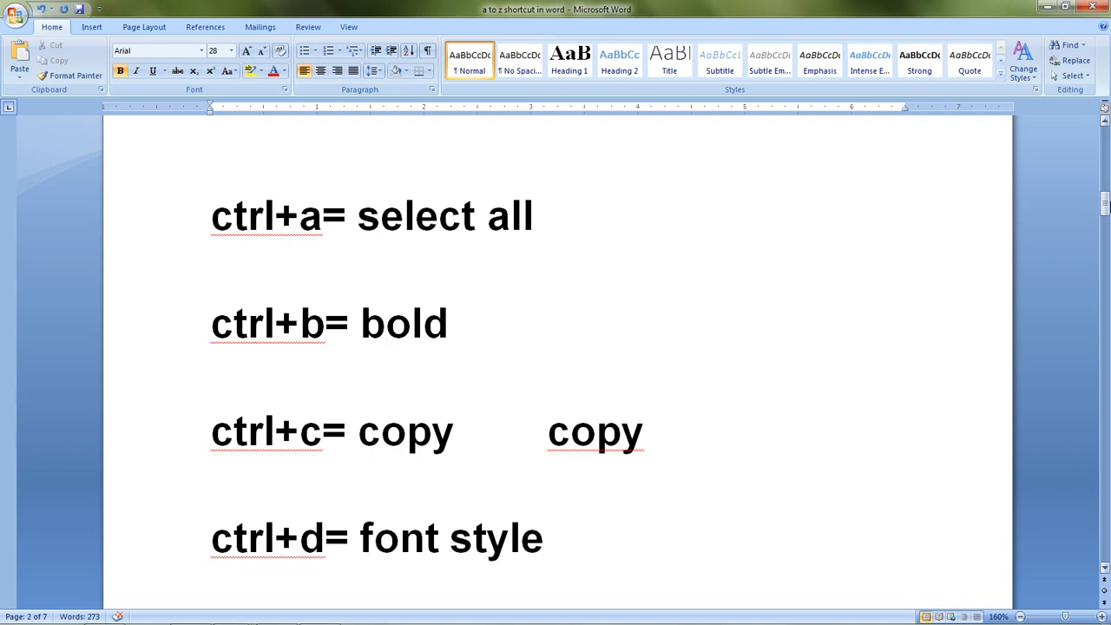
pyautogui.moveTo(1103, 205); pyautogui.dragTo(1103, 549)
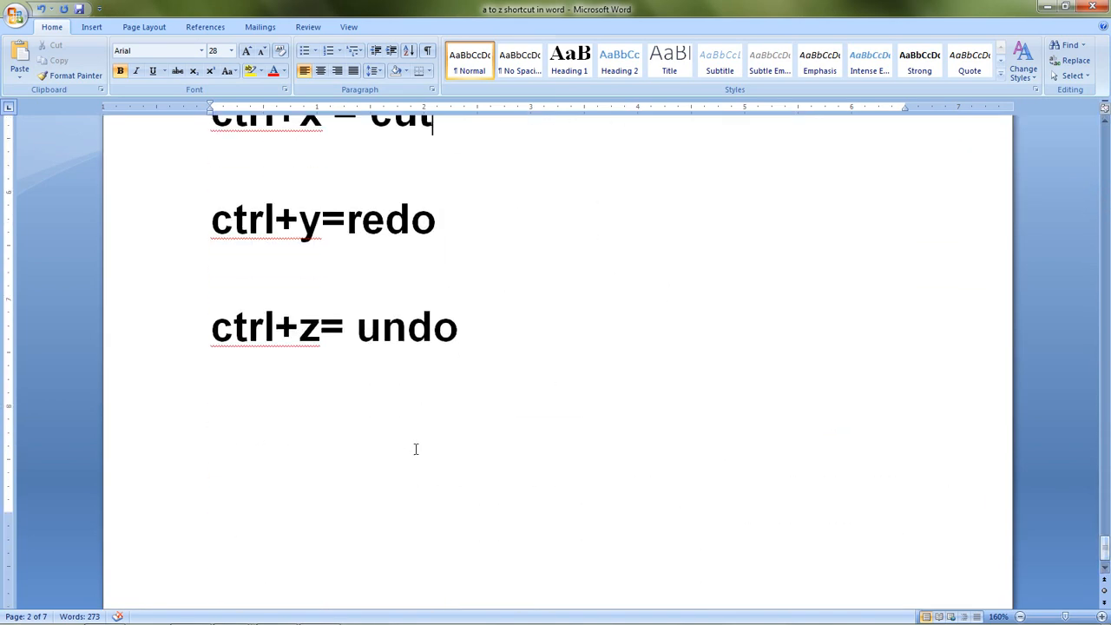